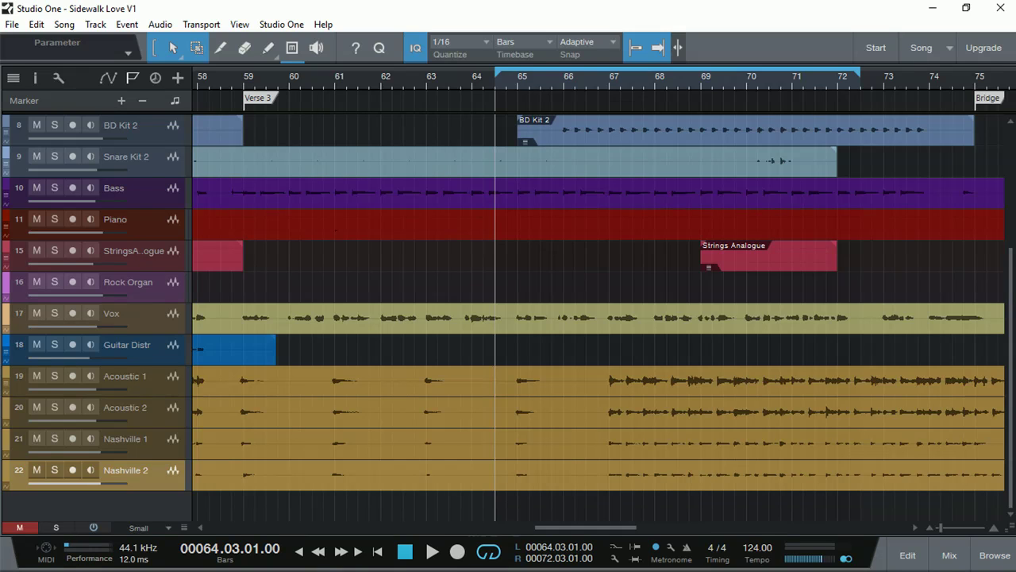
- Increase the height of the Vox track and play the song from 64.03 to hear the vocal in context
left_click_drag(162, 334, 159, 395)
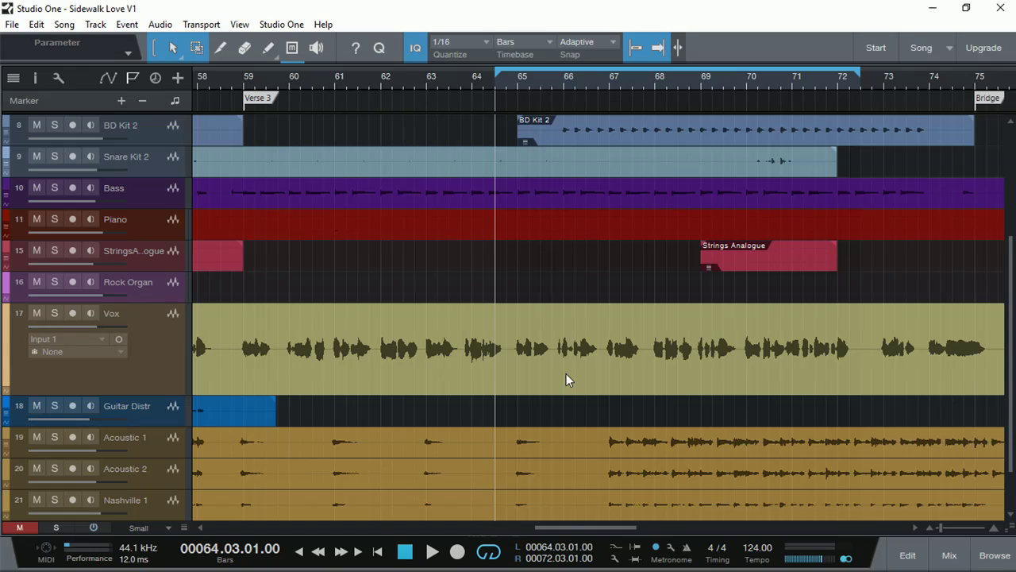
key("space")
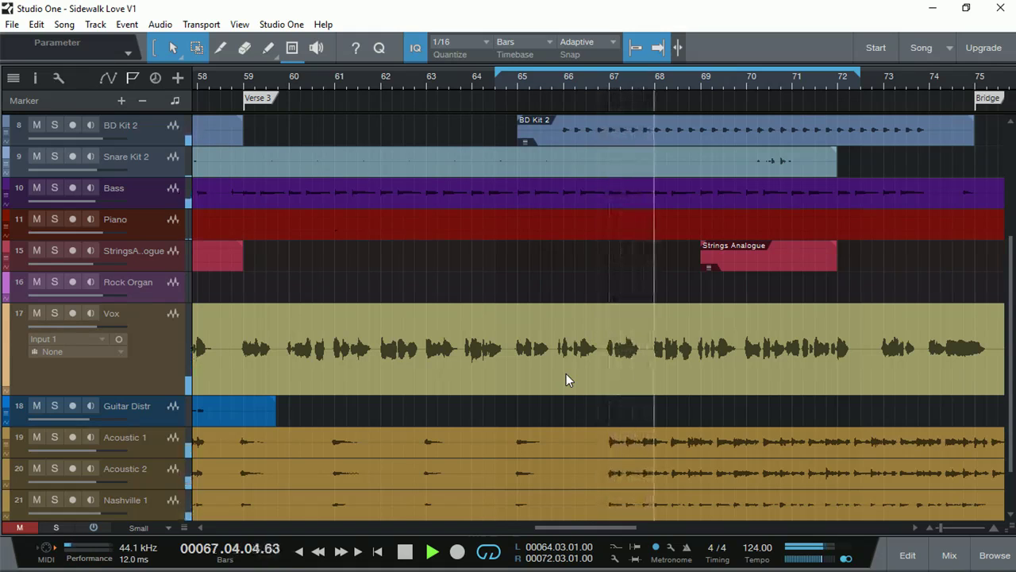
key("space")
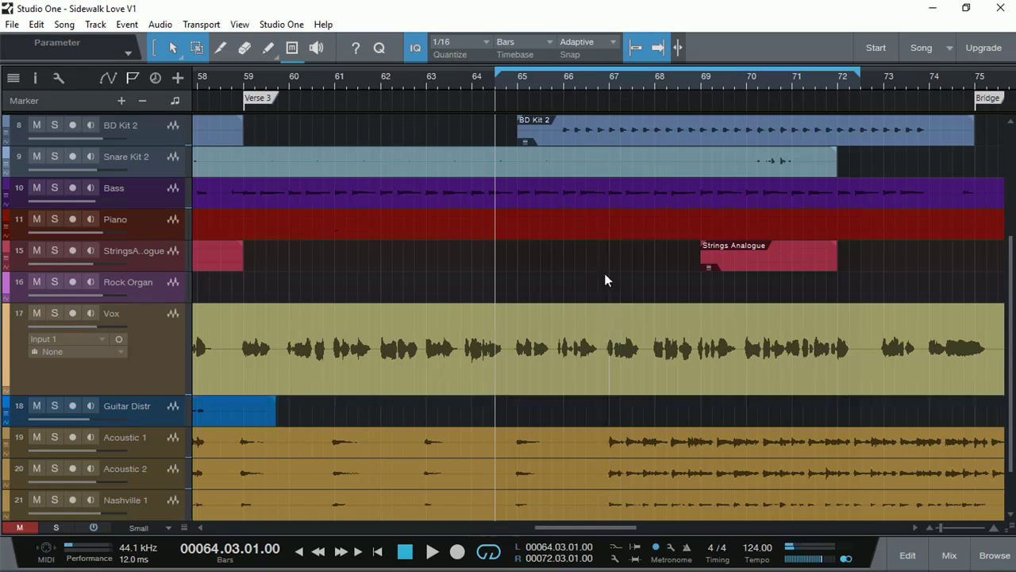
- Play the song from 66.04 to listen to the vocal phrase around bars 67 and 68
left_click(596, 80)
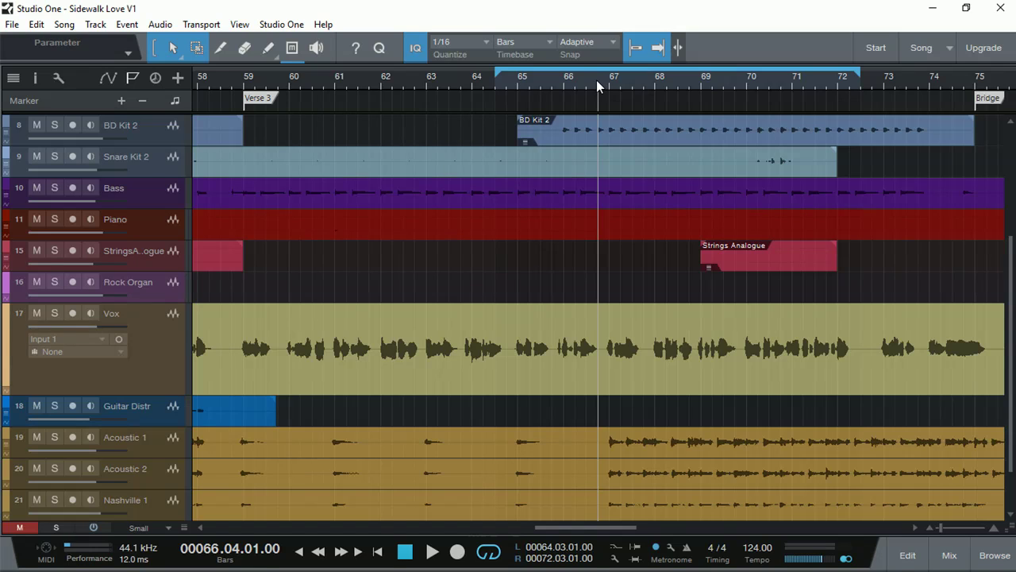
key("space")
key("space")
key("space")
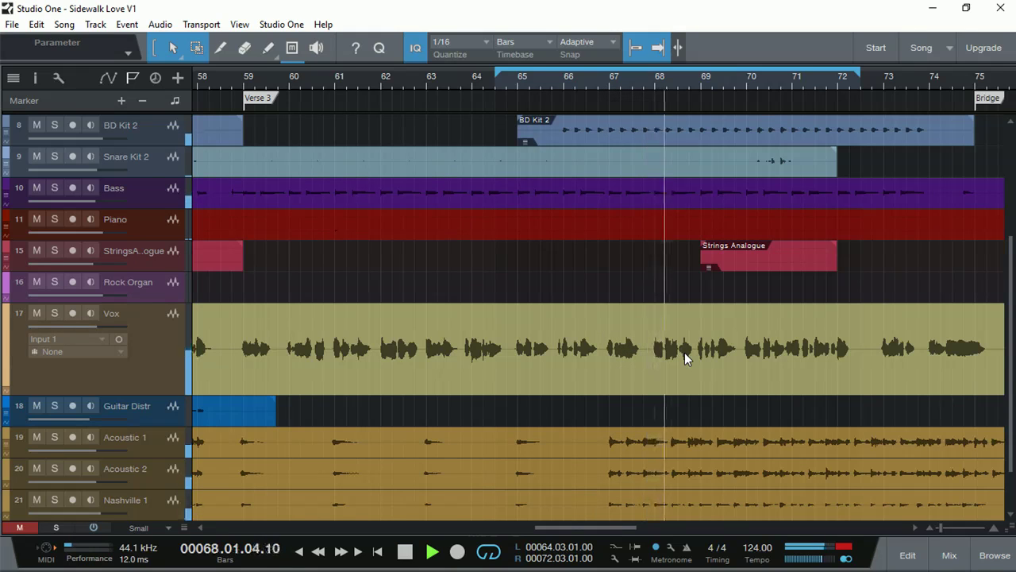
key("space")
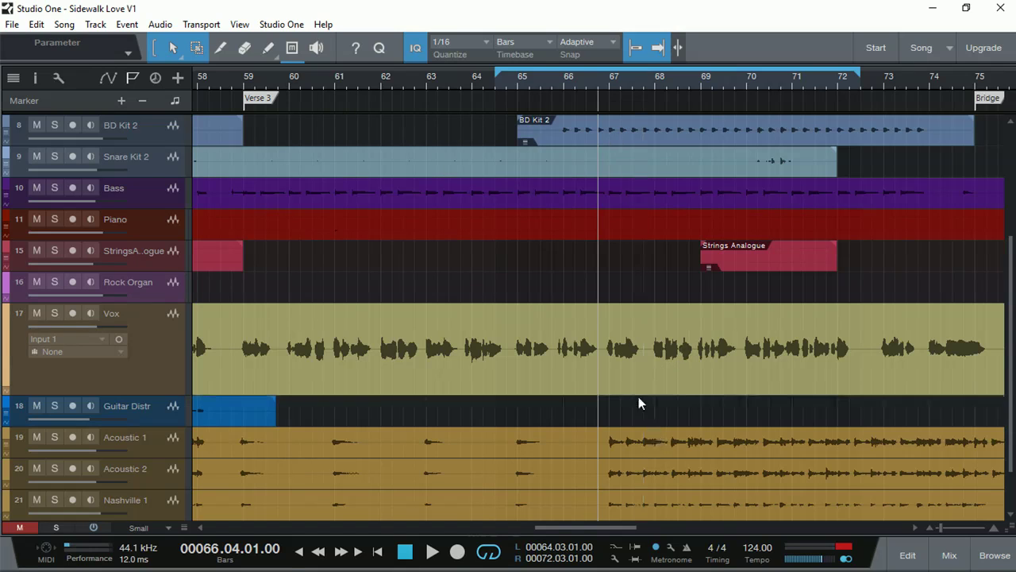
- Open the Vox event in the audio editor with the waveform around bar 66 magnified
double_click(630, 374)
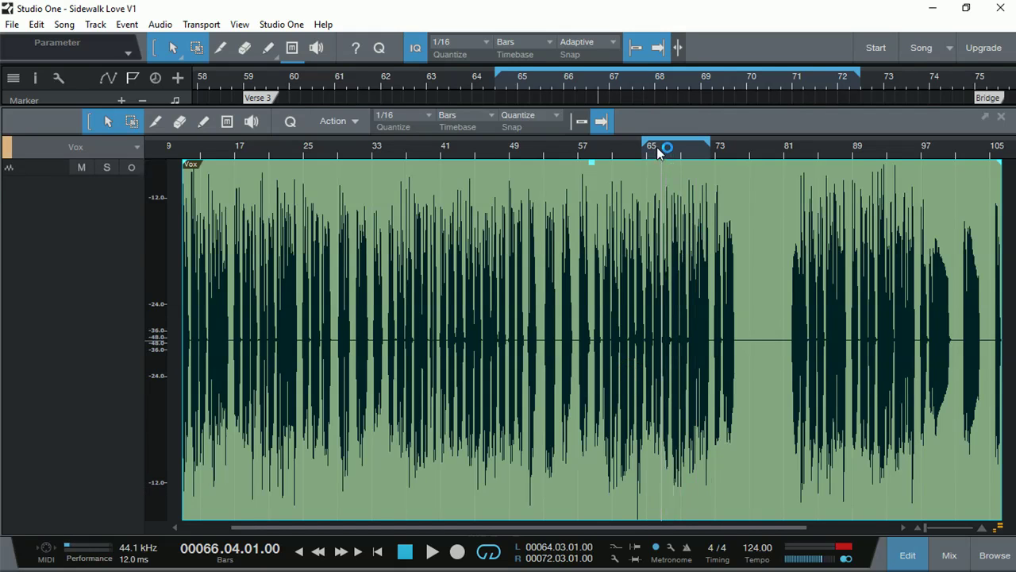
key("e")
key("e")
key("e")
key("e")
key("e")
key("e")
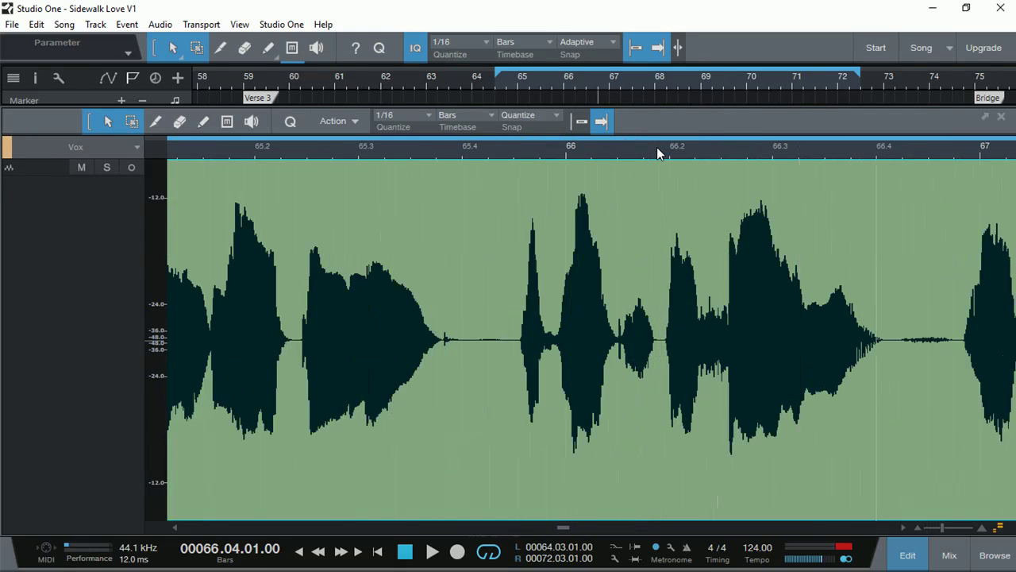
- Play the vocal in the audio editor from just after 65.4
left_click_drag(656, 147, 460, 144)
left_click(419, 149)
key("space")
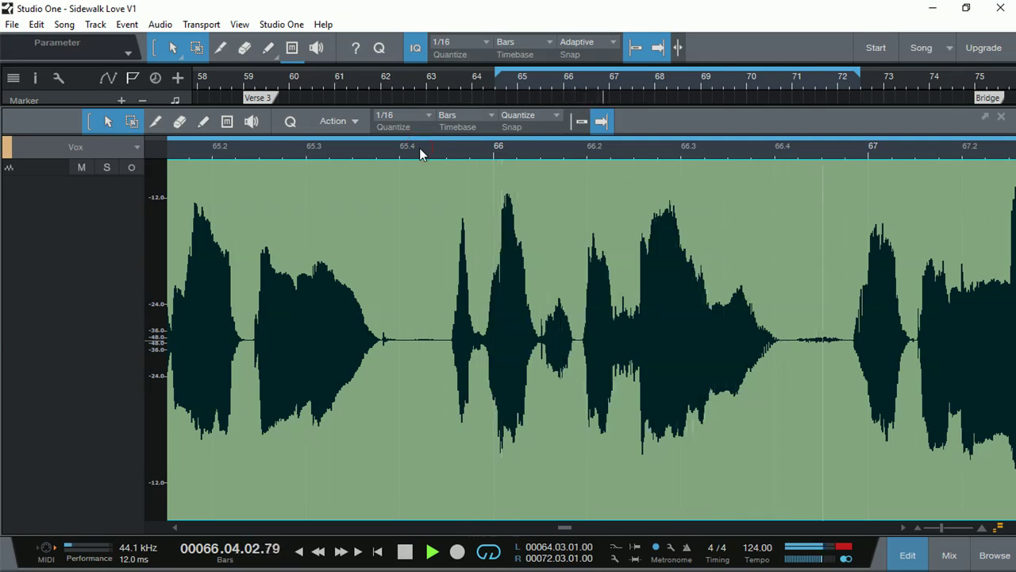
key("space")
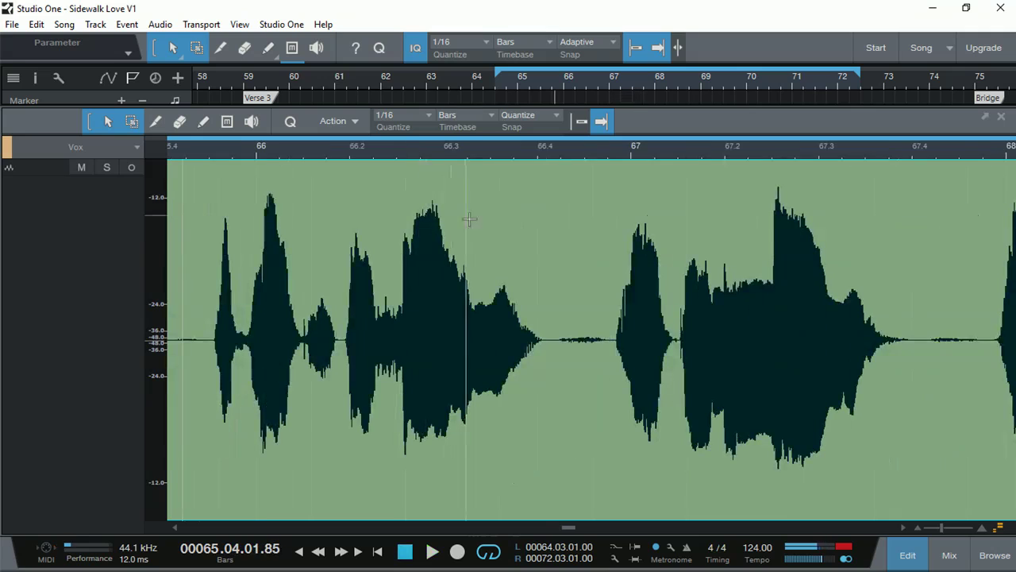
- Play the vocal phrase repeatedly from just before bar 67 to locate the note that needs tuning
left_click(592, 389)
left_click(601, 230)
left_click(592, 148)
key("space")
key("space")
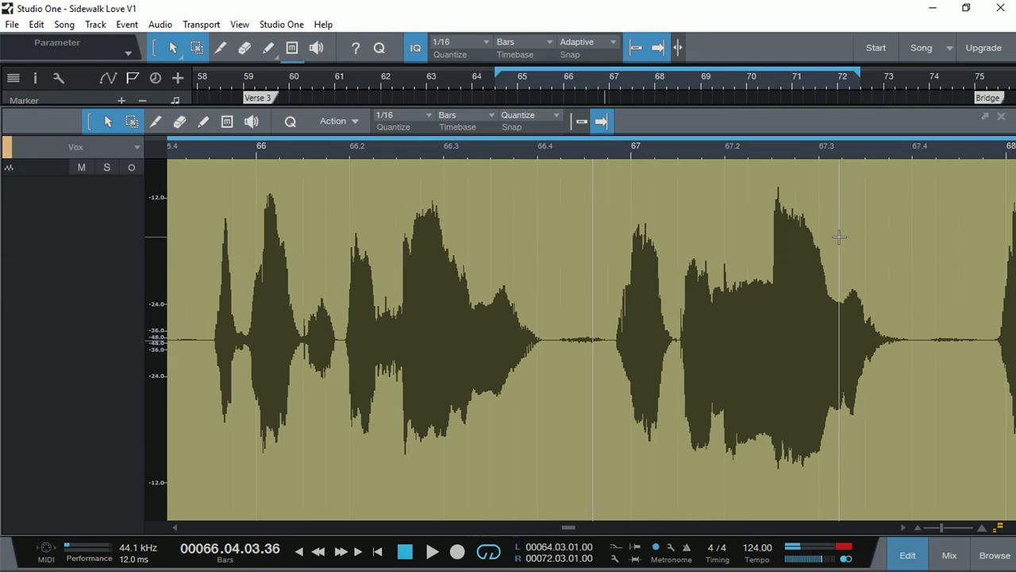
key("space")
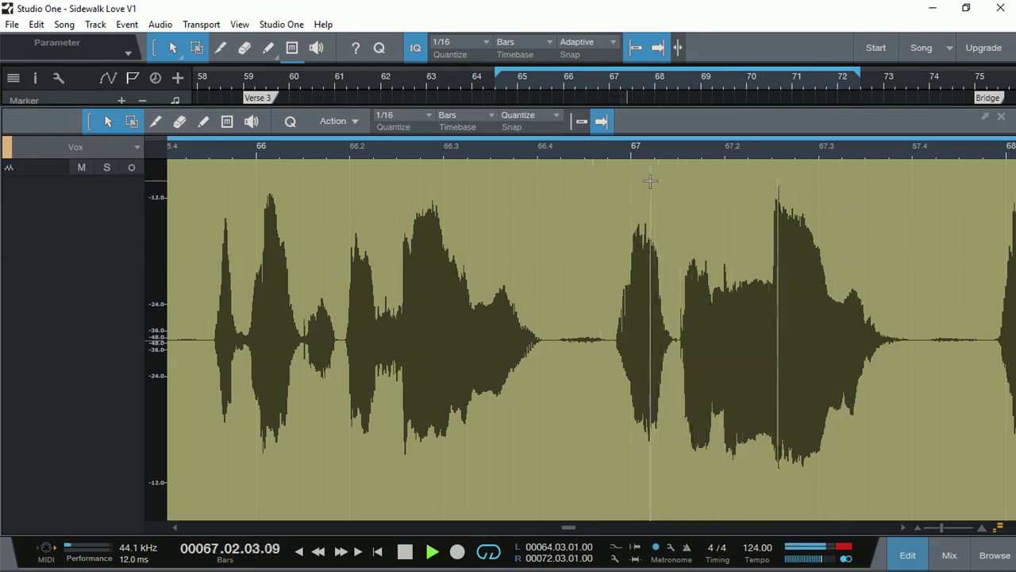
key("space")
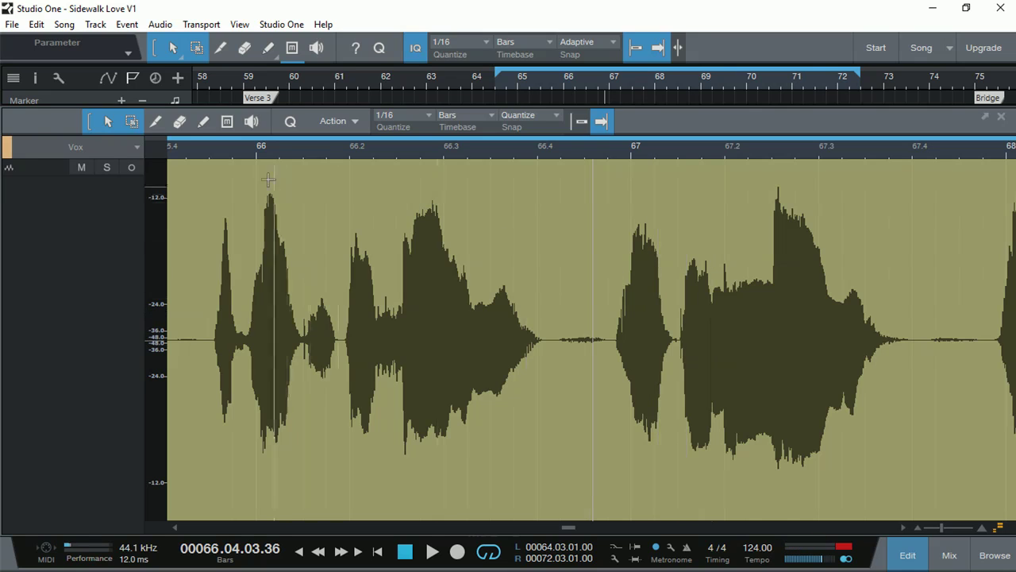
- Split the Vox event at the louder note's onset between 67.2 and 67.3 and at its tail just before 67.4
left_click(155, 123)
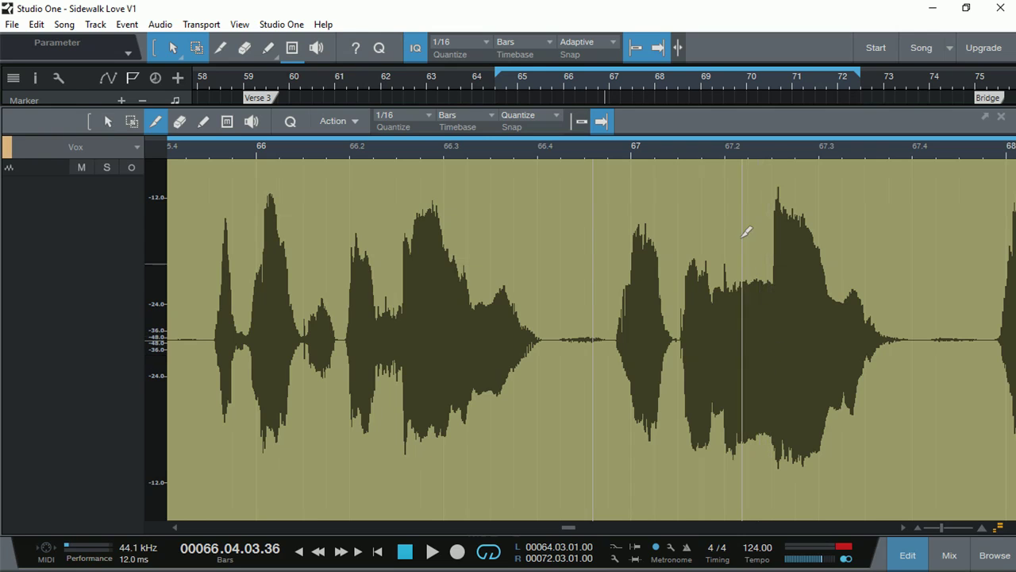
scroll(769, 156, "up", 5)
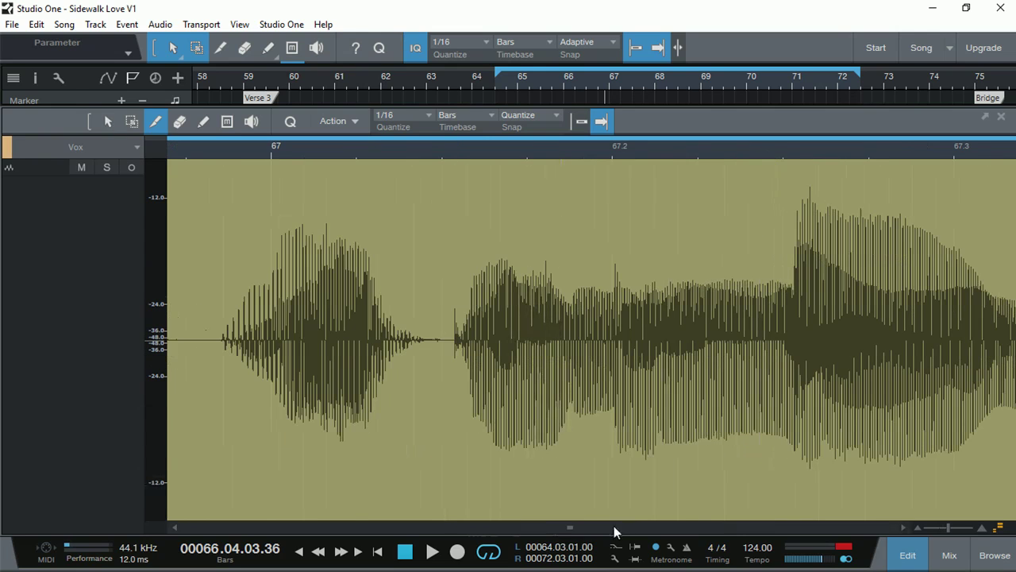
scroll(620, 525, "left", 1)
scroll(620, 525, "right", 4)
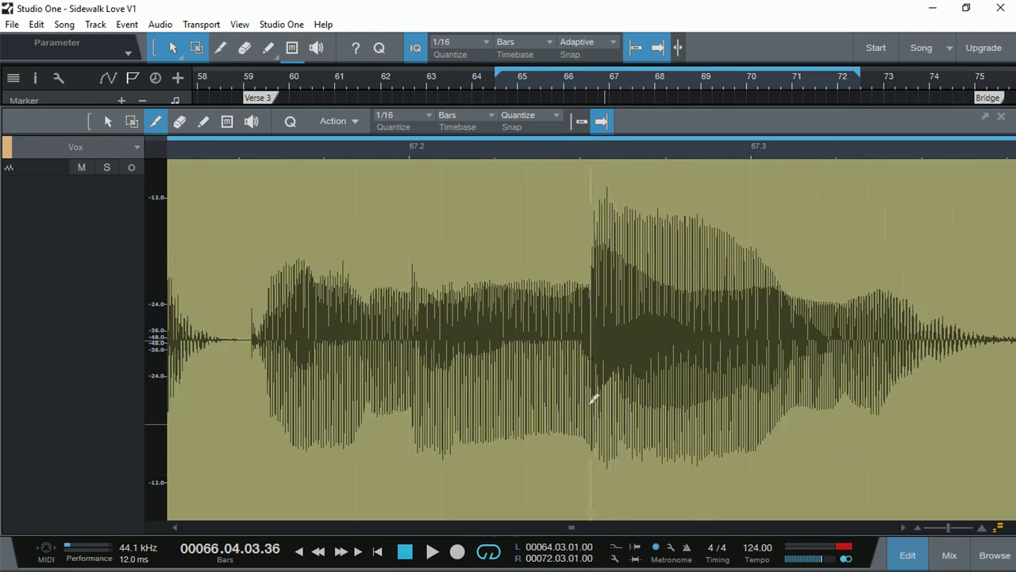
left_click(589, 302)
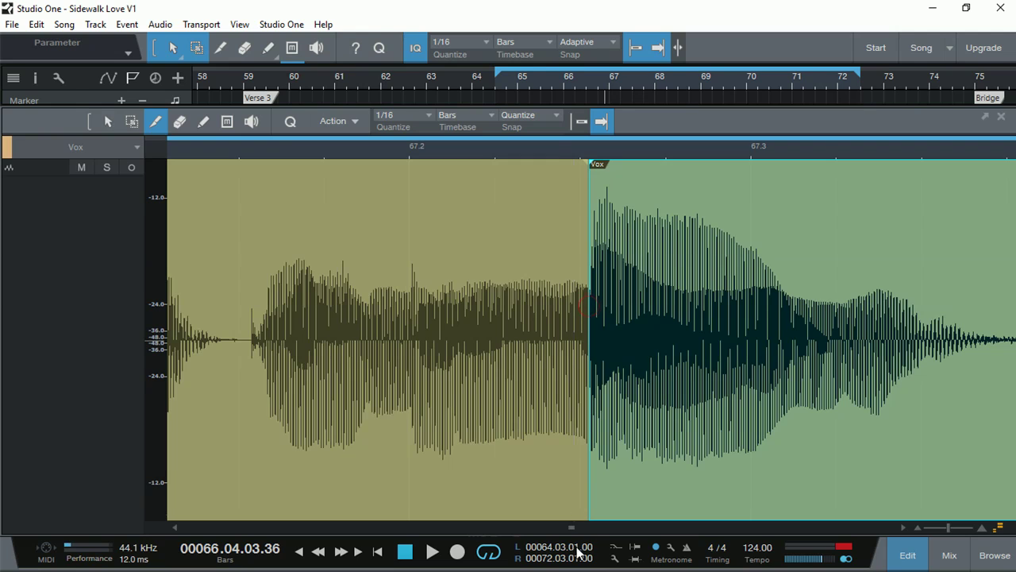
scroll(594, 528, "left", 1)
scroll(591, 525, "right", 4)
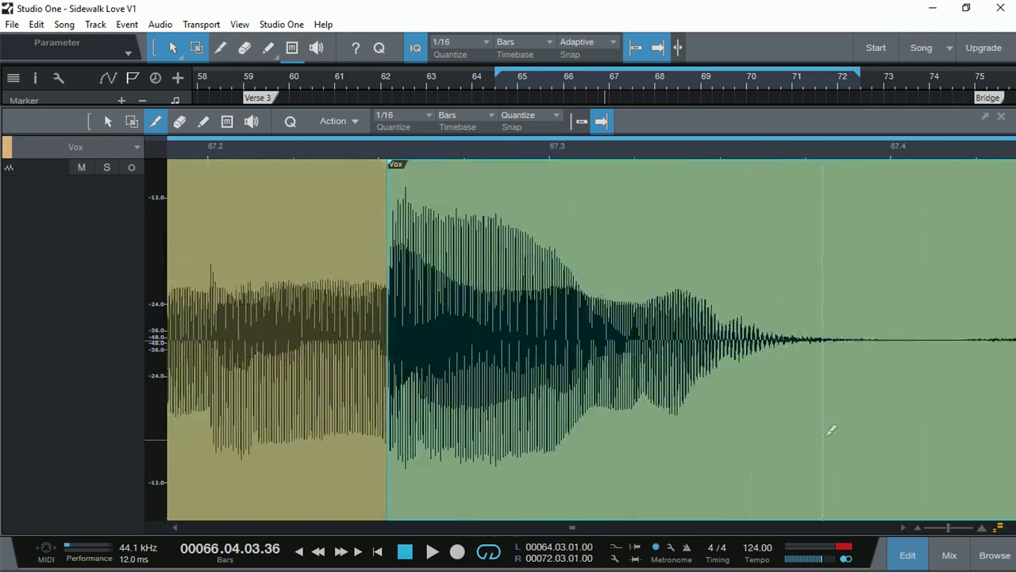
left_click(869, 411)
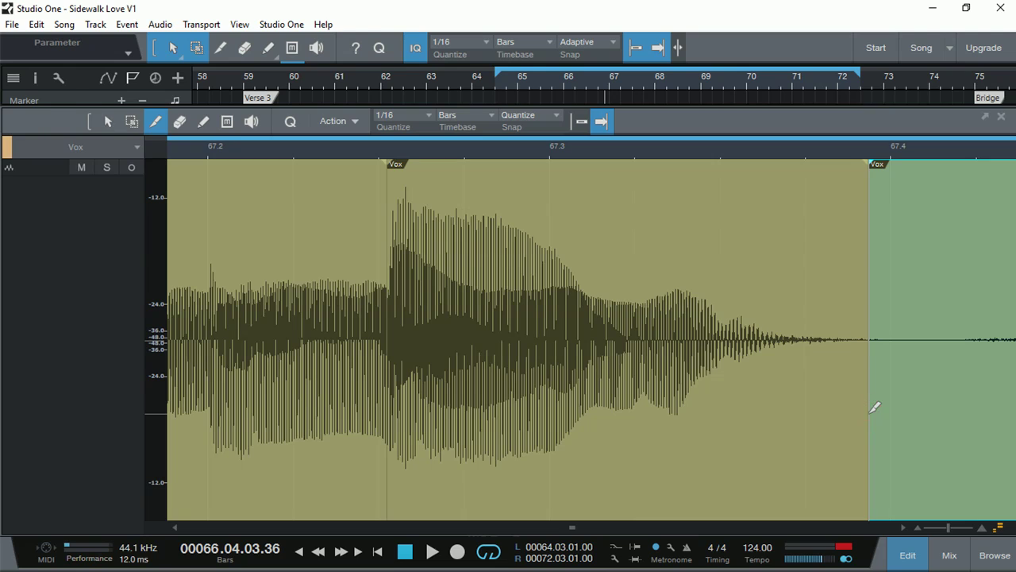
- Select the isolated vocal note event and audition it from just before its start
key("1")
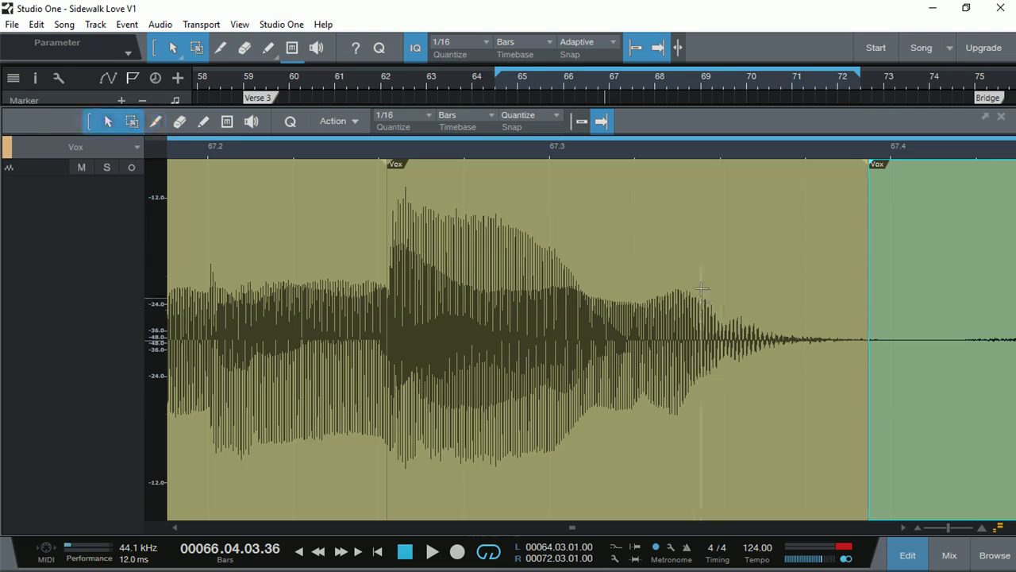
left_click(592, 167)
left_click(683, 481)
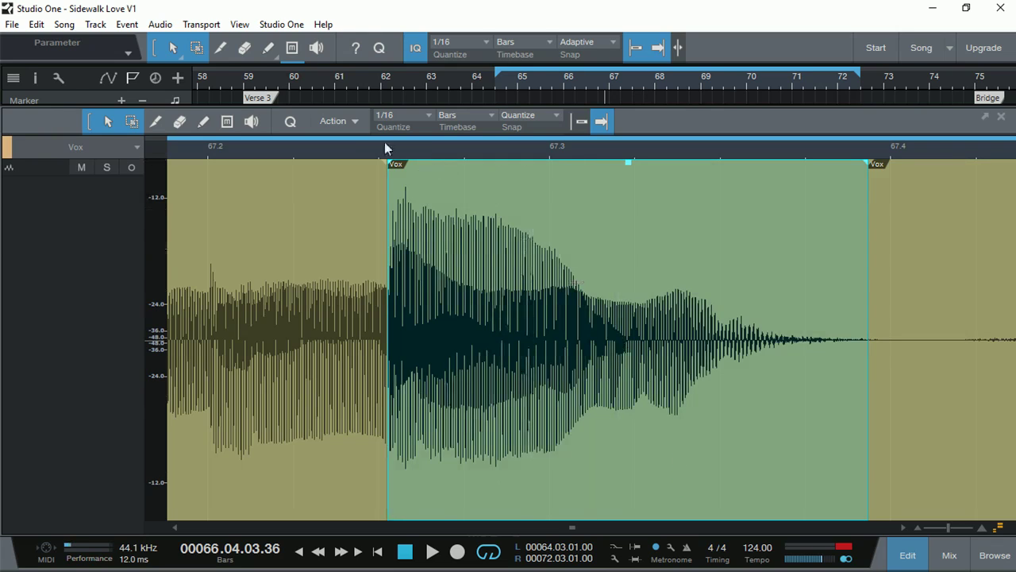
left_click(355, 145)
key("space")
key("space")
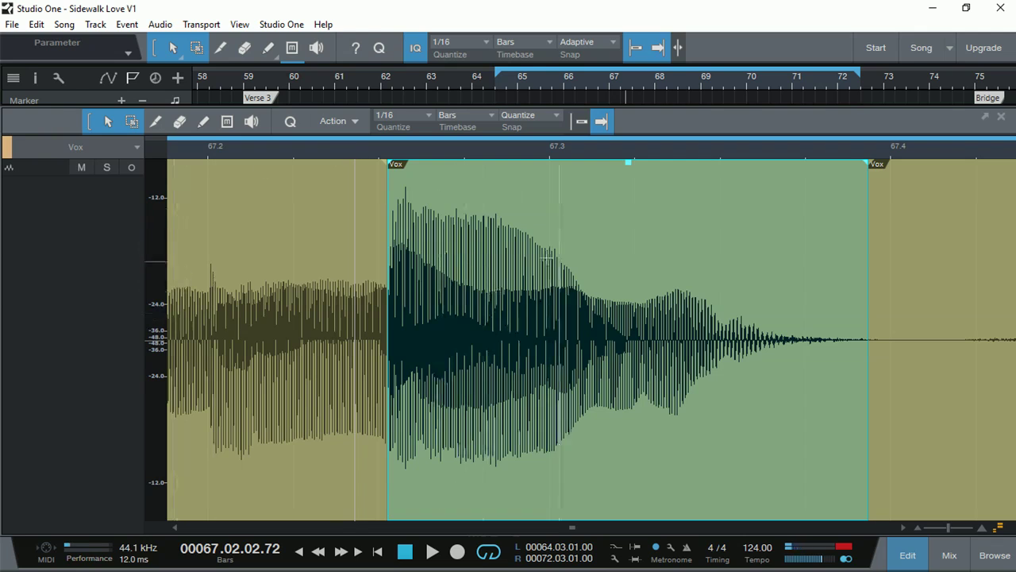
left_click(342, 150)
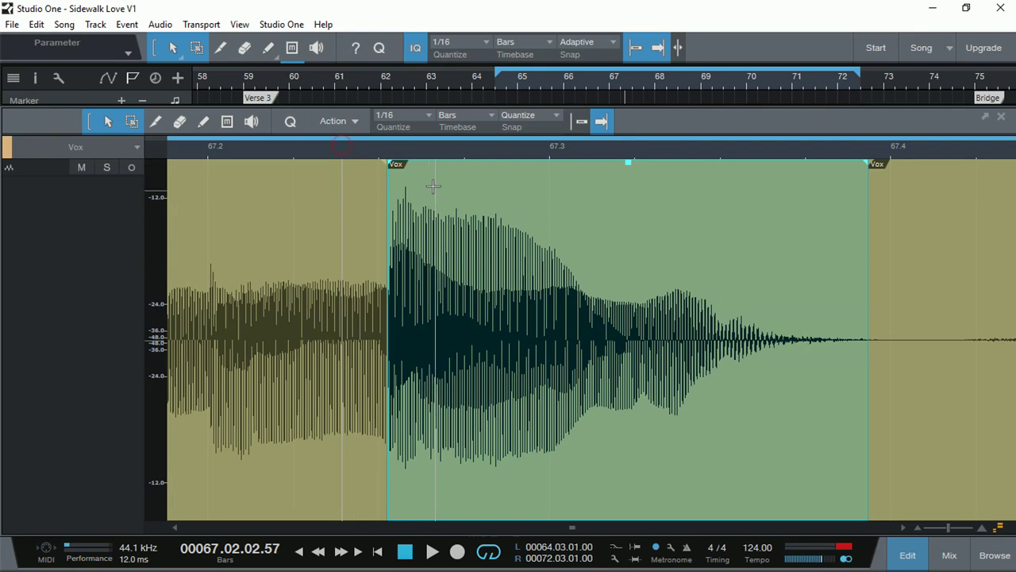
key("space")
key("space")
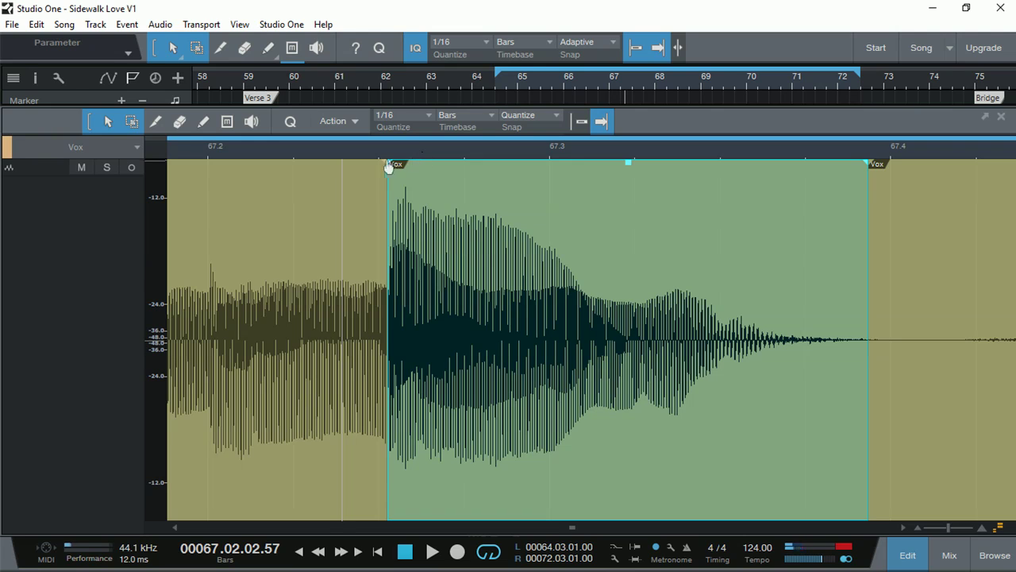
- Show the track inspector and expand its event section to expose the Transpose and Tune parameters
left_click(35, 77)
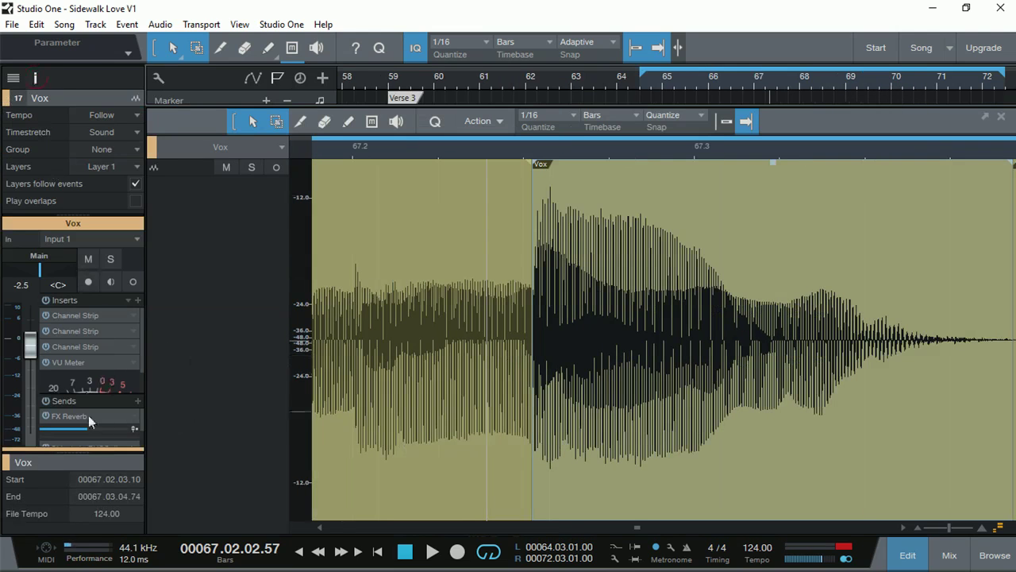
left_click_drag(96, 458, 100, 324)
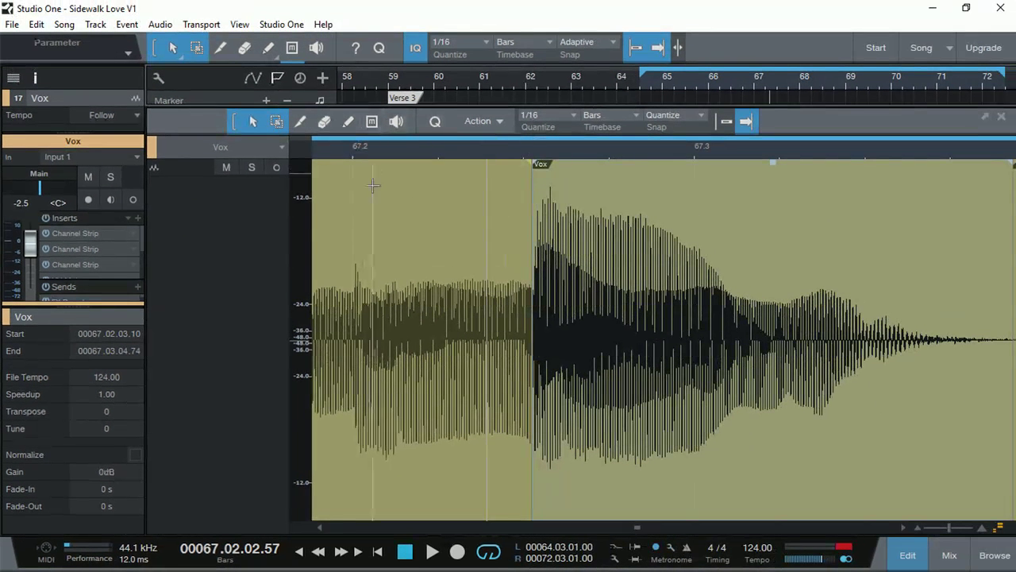
- Set the loop range from 67.01.03.02 to 67.03.04.74 around the vocal phrase and play it
scroll(410, 529, "left", 1)
scroll(410, 528, "left", 2)
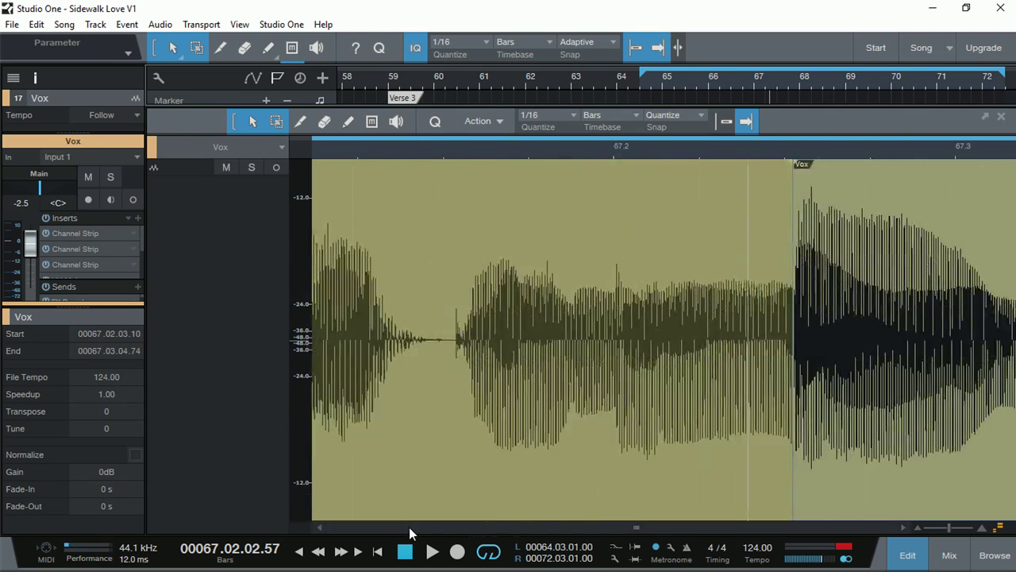
left_click_drag(450, 135, 935, 136)
left_click_drag(1008, 137, 945, 147)
scroll(946, 147, "left", 3)
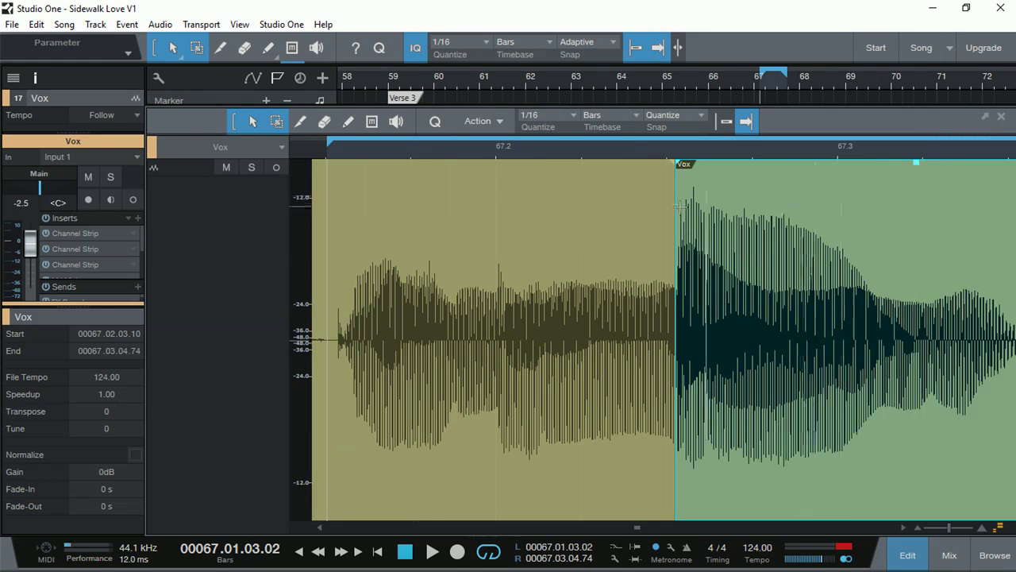
scroll(583, 149, "down", 2)
scroll(584, 148, "down", 2)
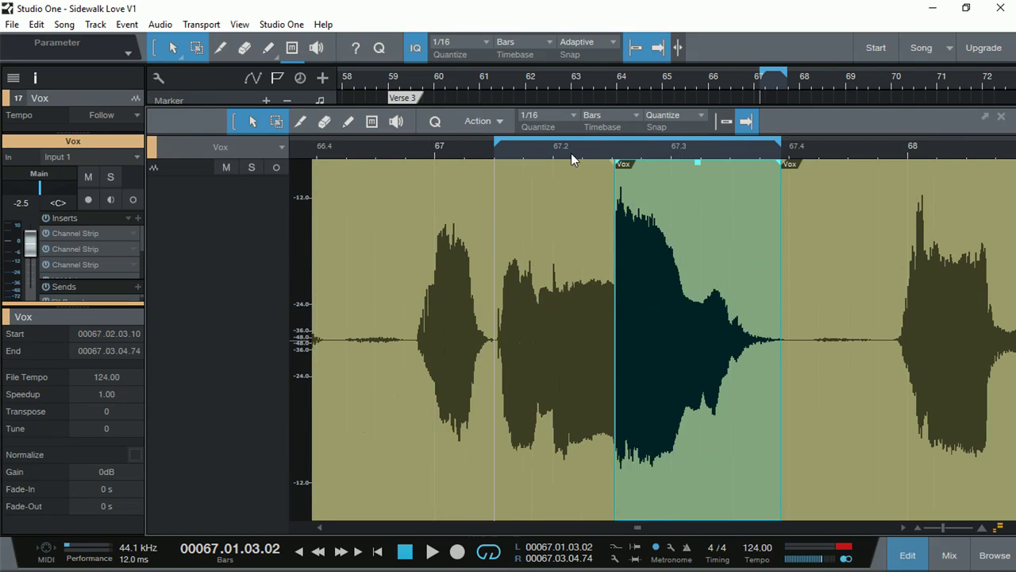
key("space")
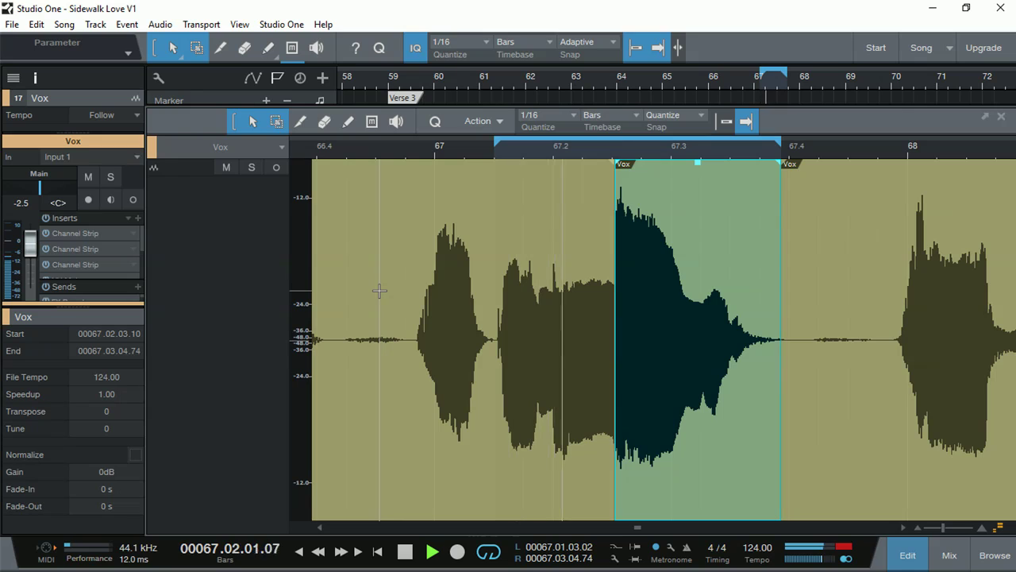
key("space")
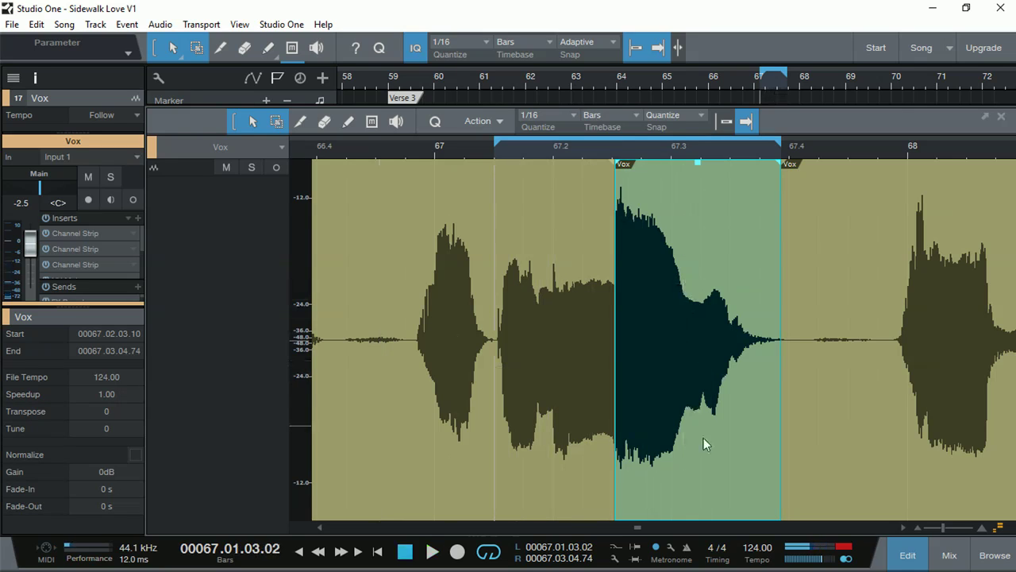
- Set the isolated note event's Tune to -50 and audition the phrase
left_click(712, 473)
left_click(112, 430)
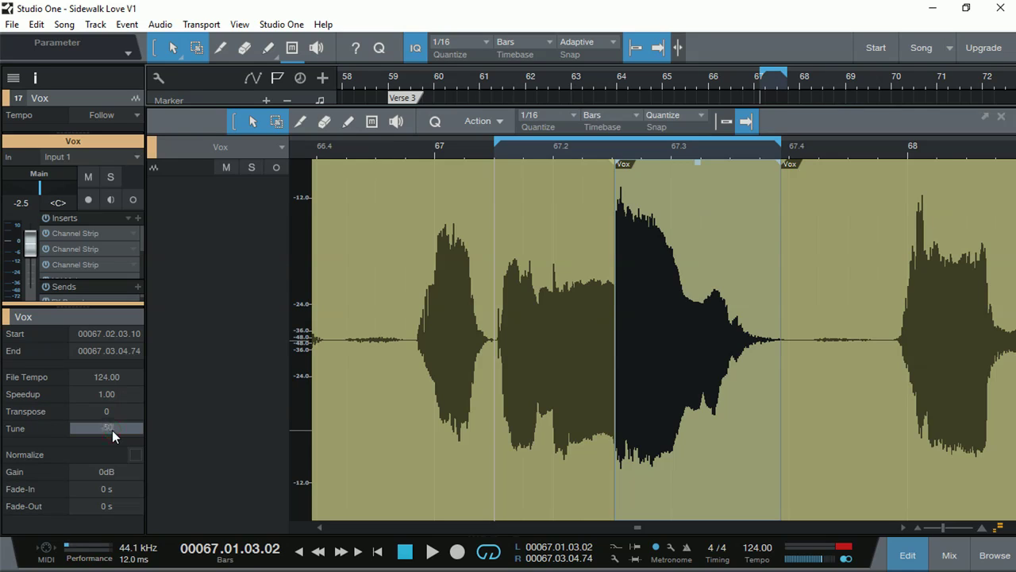
key("Return")
key("space")
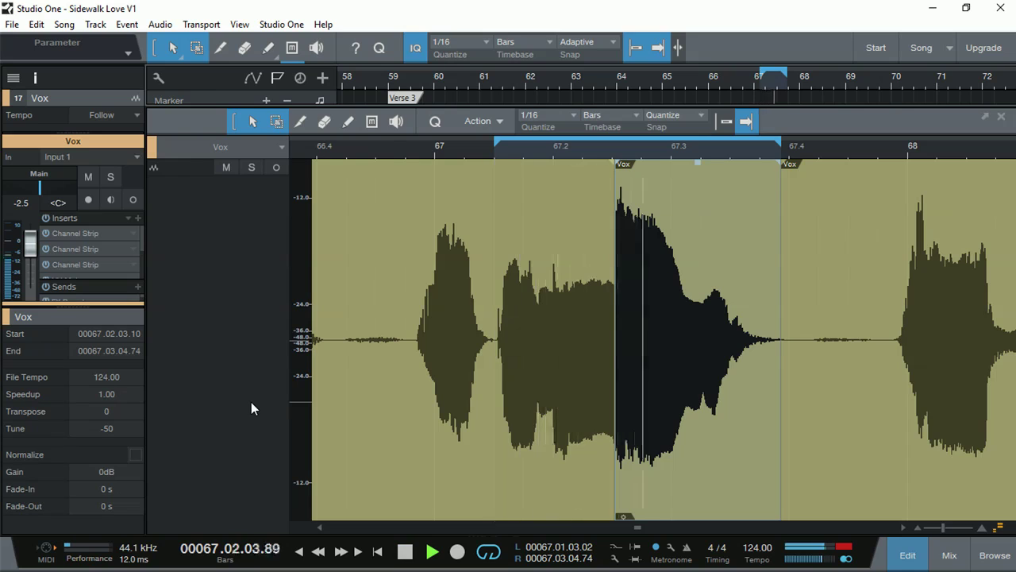
key("space")
key("space")
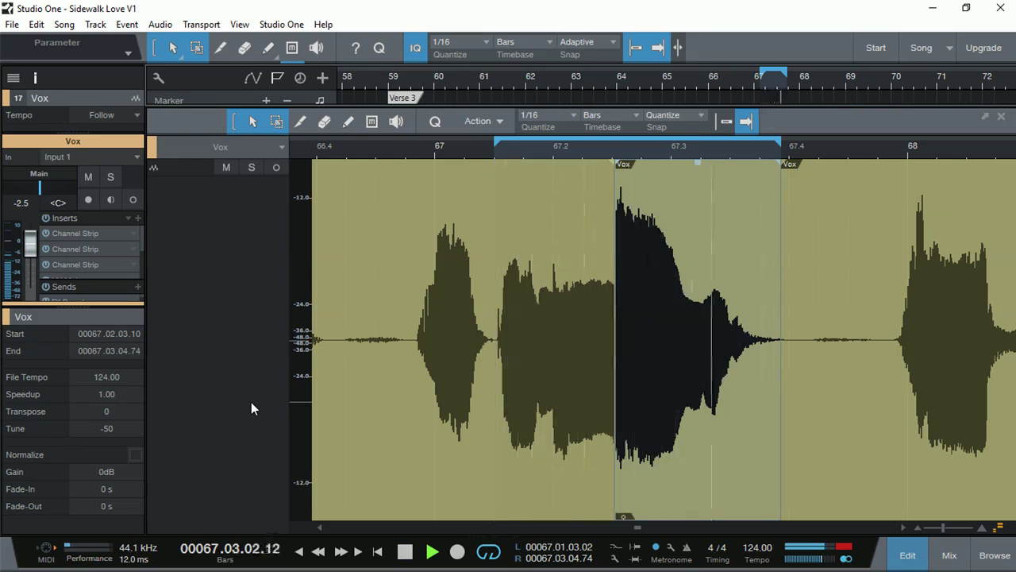
key("space")
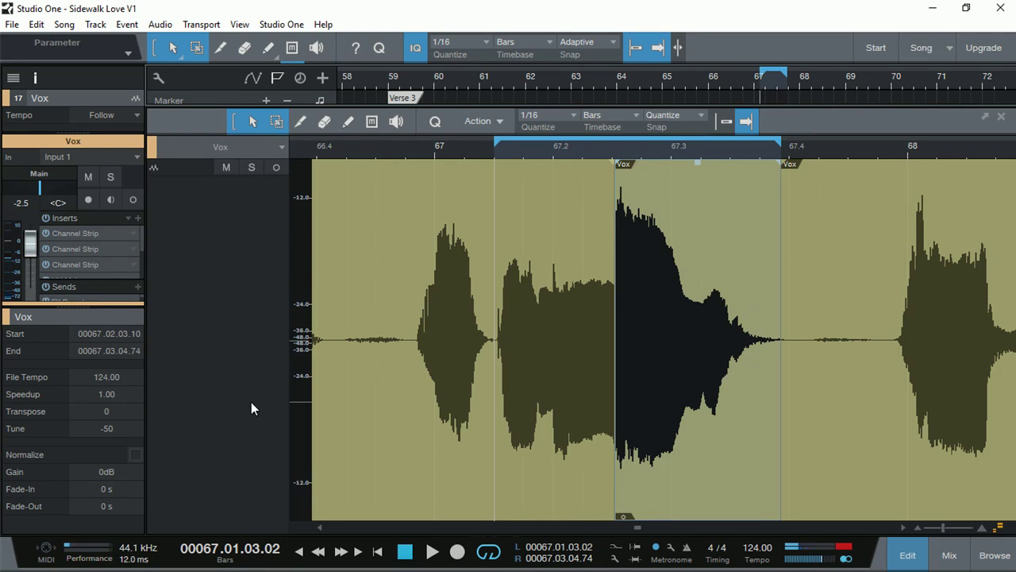
- Set the isolated note event's Tune to -100 and audition the vocal phrase
left_click(117, 430)
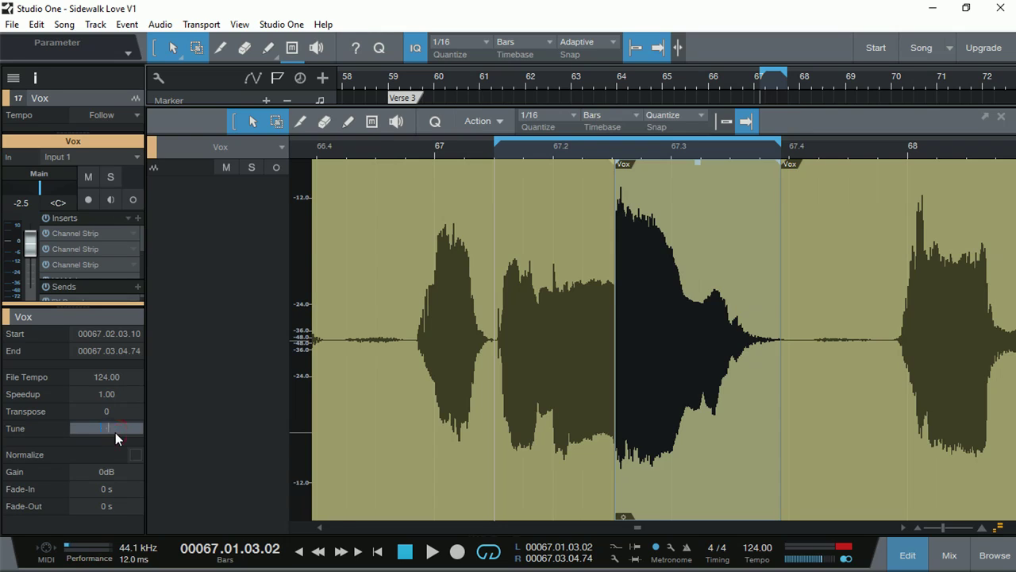
key("Return")
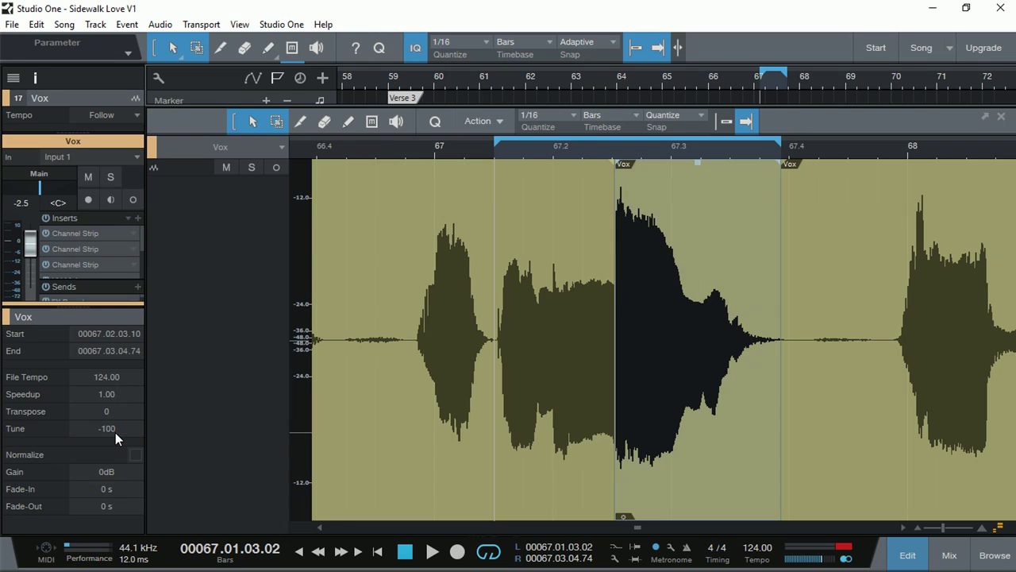
key("space")
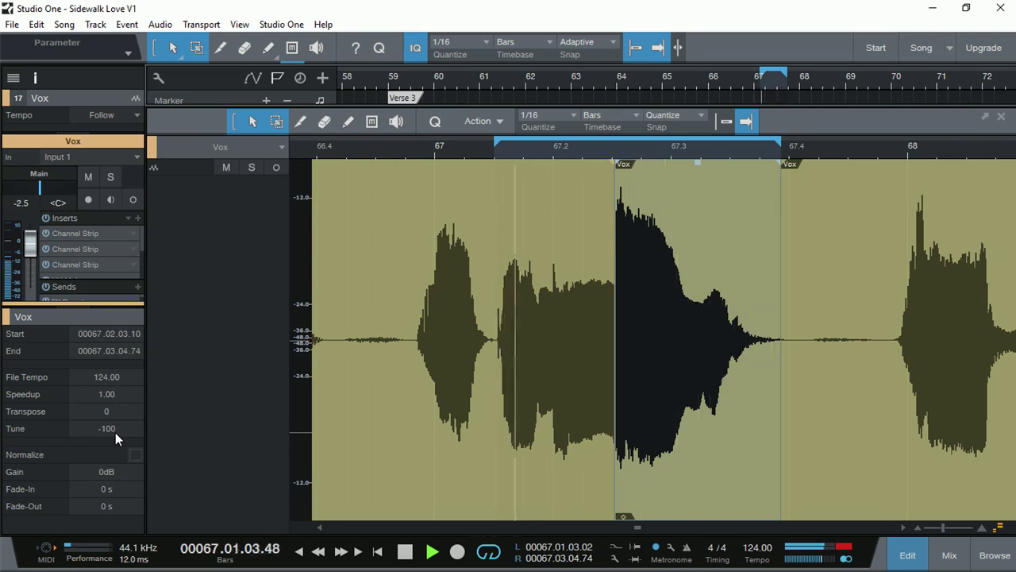
key("space")
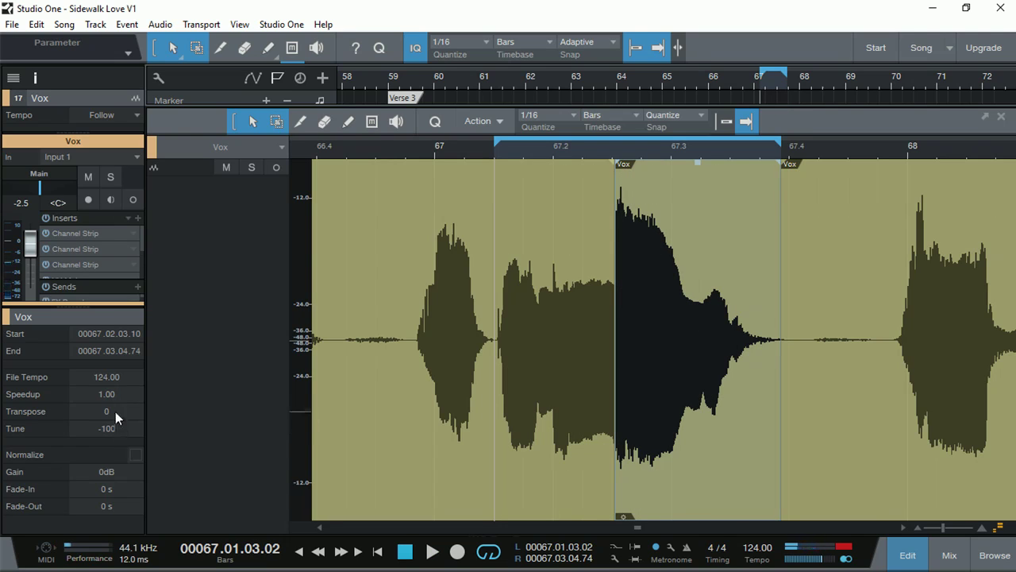
- Set the isolated note's Transpose to -1 and its Tune to 0, and audition the phrase
left_click(116, 411)
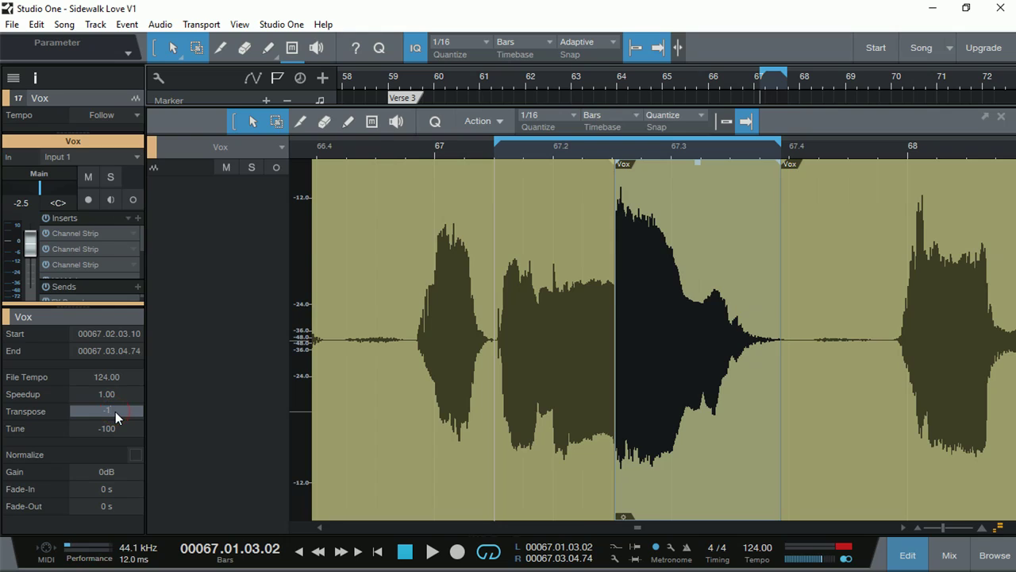
left_click(127, 430)
type("0")
key("Return")
left_click(132, 427)
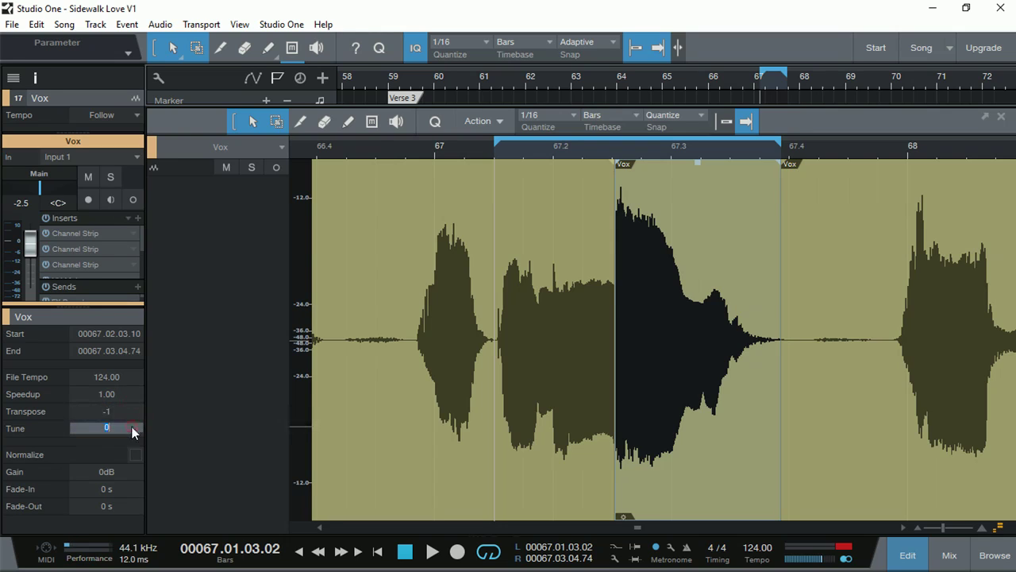
key("space")
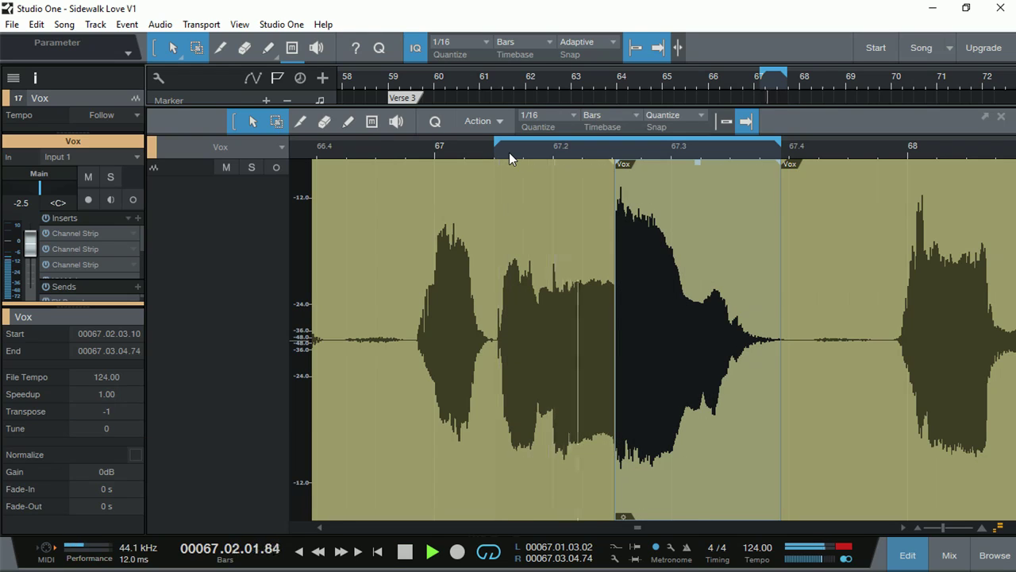
key("space")
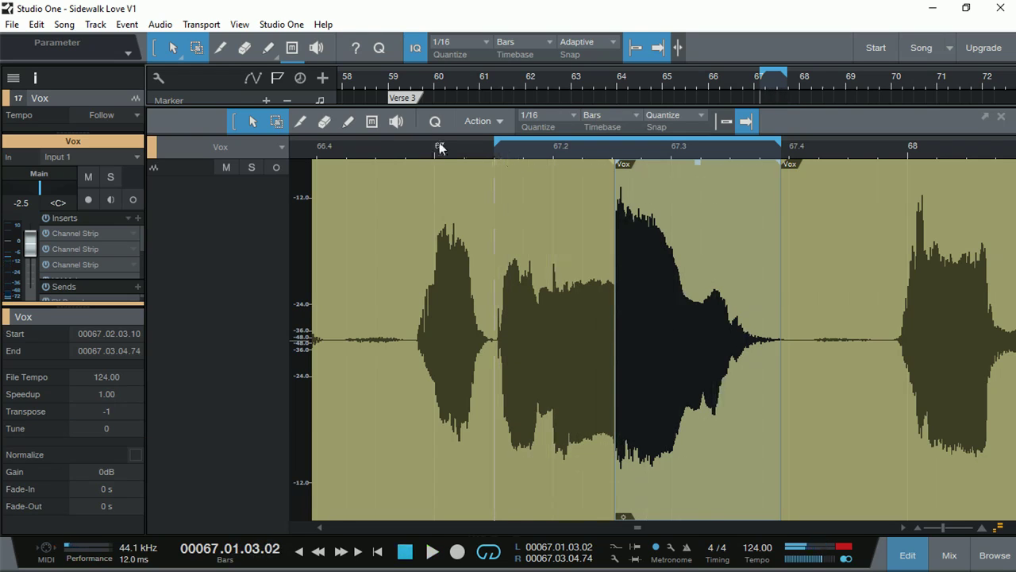
- Extend the loop start back to 66.04.03.98 and audition the phrase from just before its first word
left_click_drag(495, 139, 405, 145)
key("space")
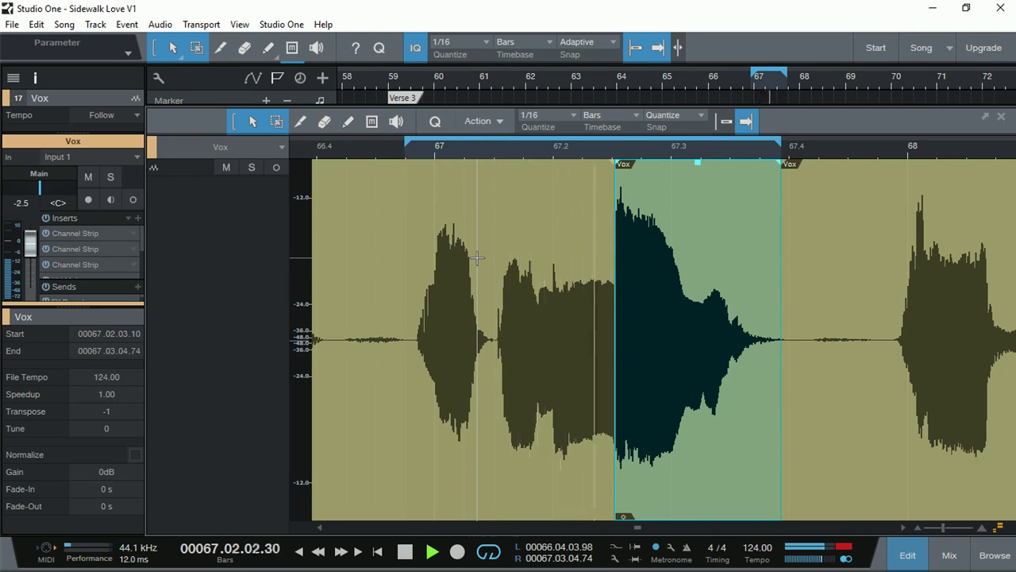
key("space")
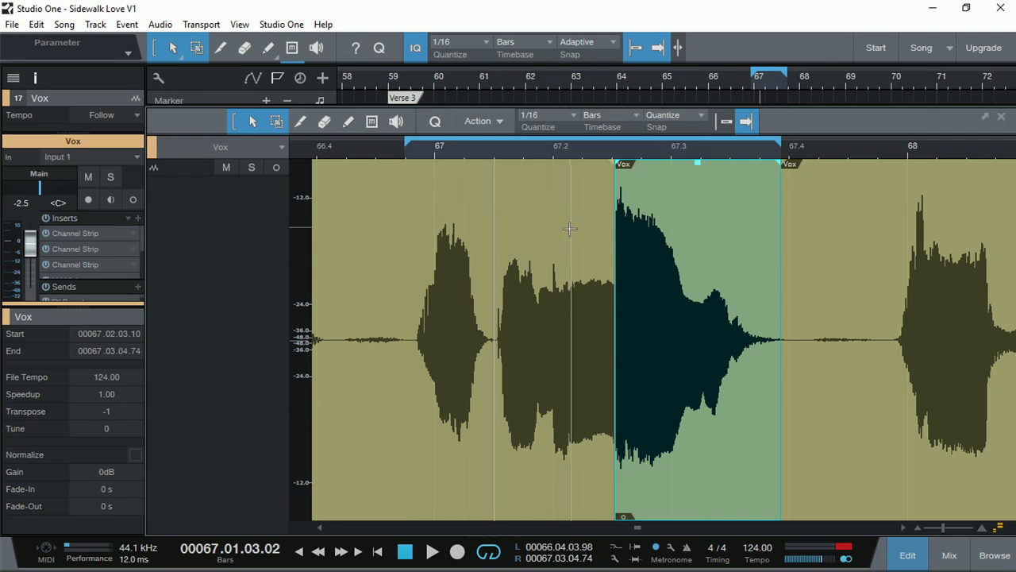
left_click(416, 151)
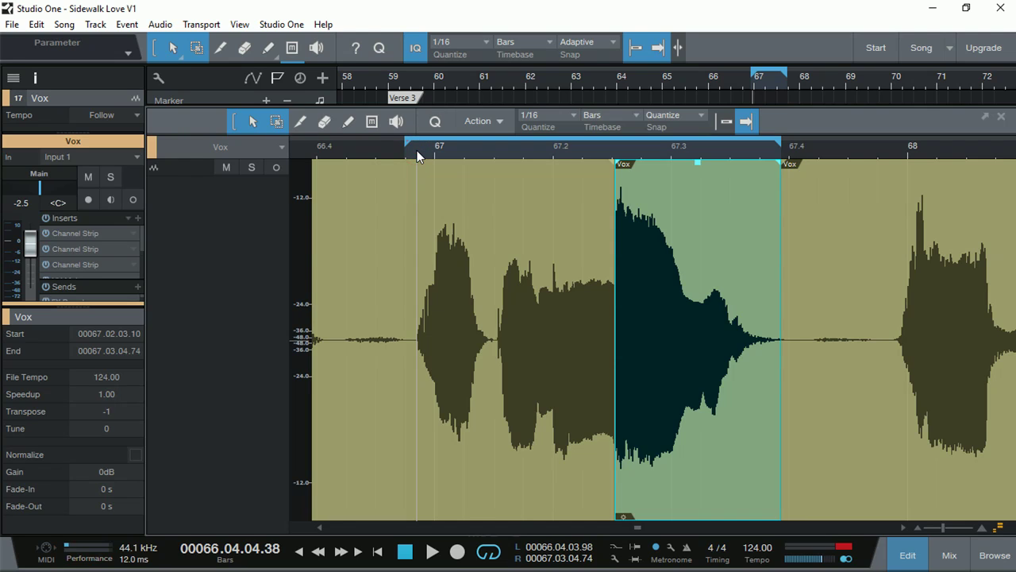
key("space")
key("space")
- Set the isolated note's Transpose to -2 and audition the phrase from 66.04.04.26
double_click(119, 413)
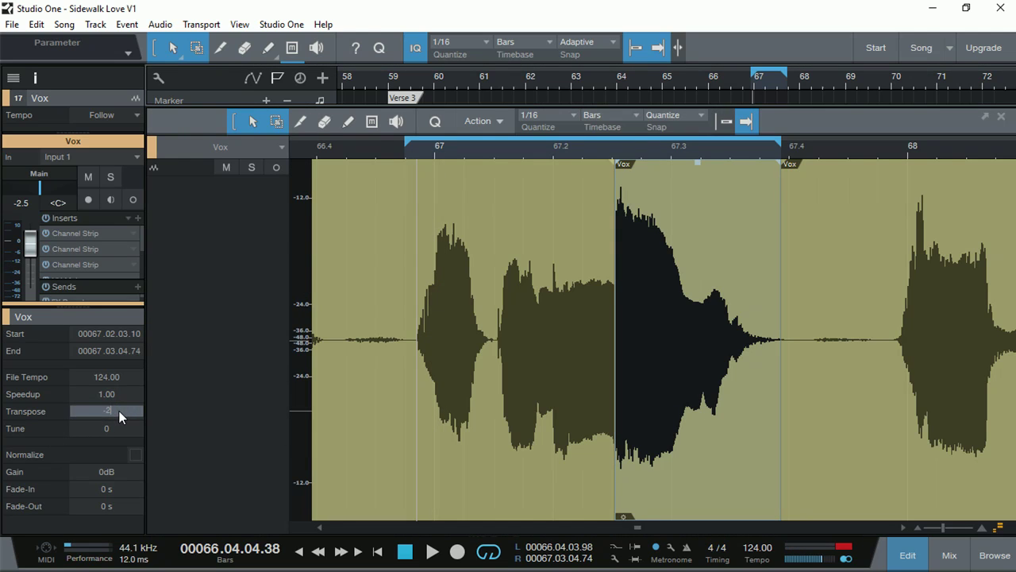
key("Return")
left_click(413, 153)
key("space")
- Set the isolated note's Transpose back to -1 and play the phrase again
left_click(122, 414)
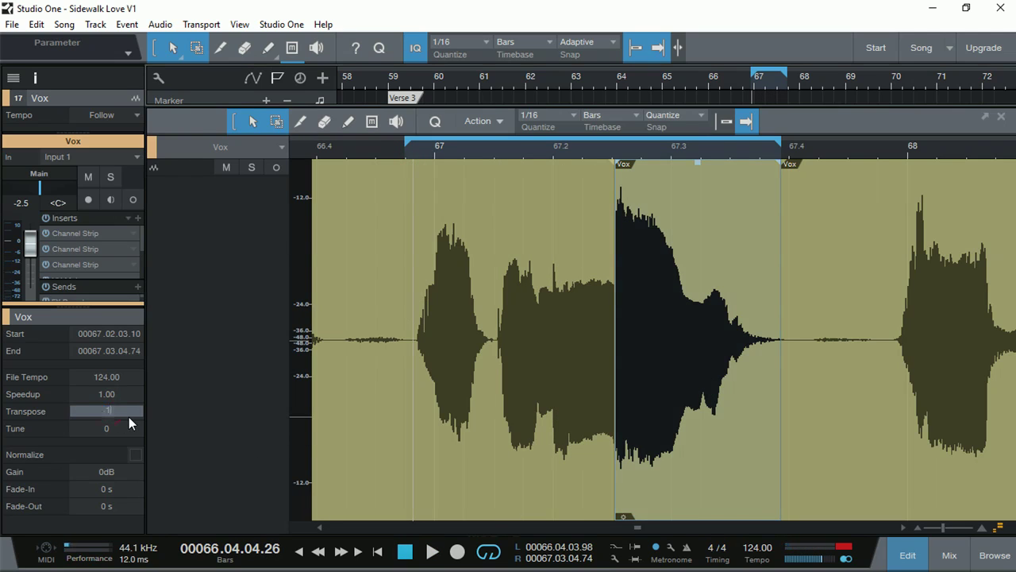
key("Return")
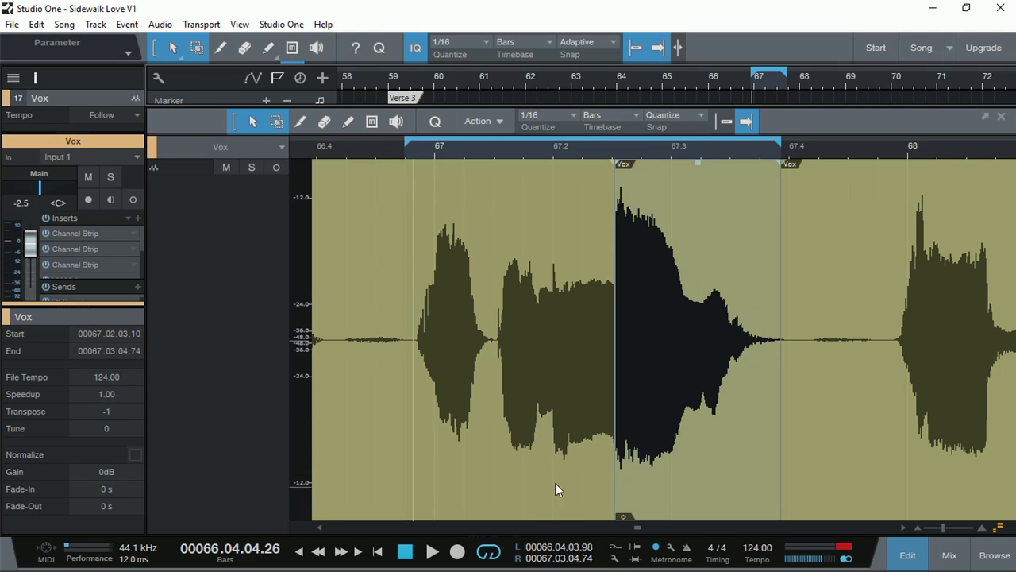
key("space")
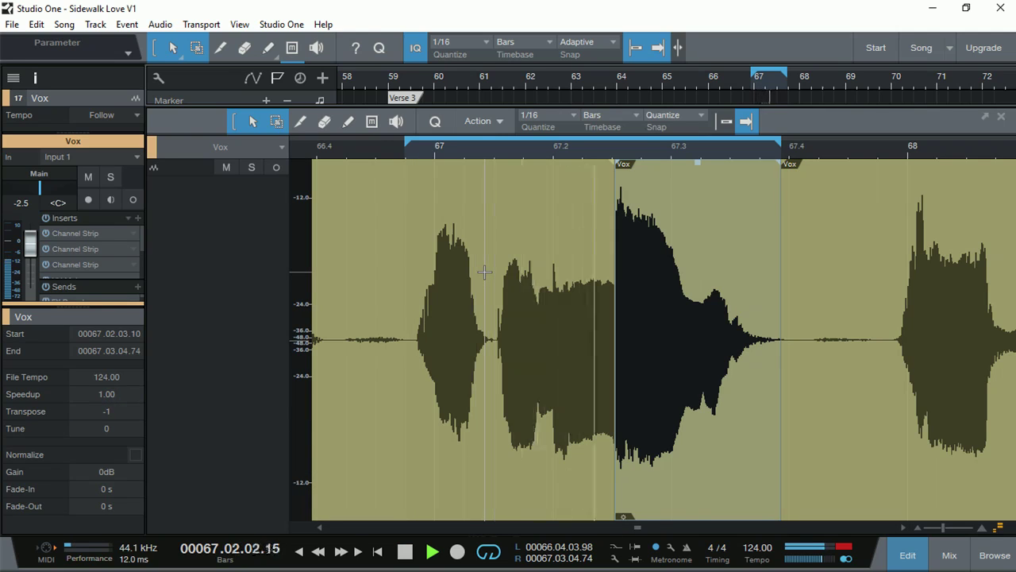
key("space")
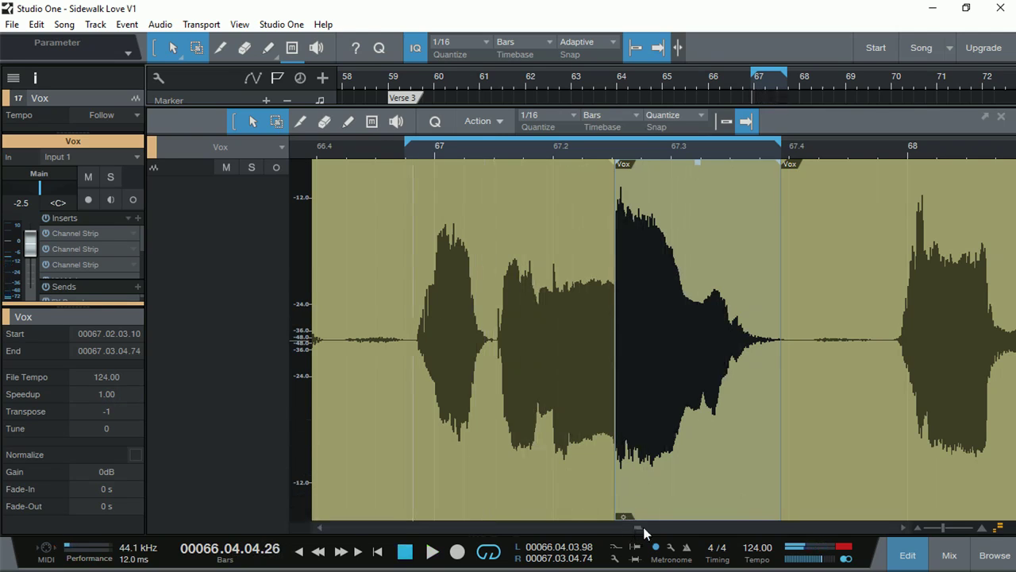
- Audition the next vocal phrase around bar 68, playing from 67.04.03.90
scroll(643, 528, "right", 4)
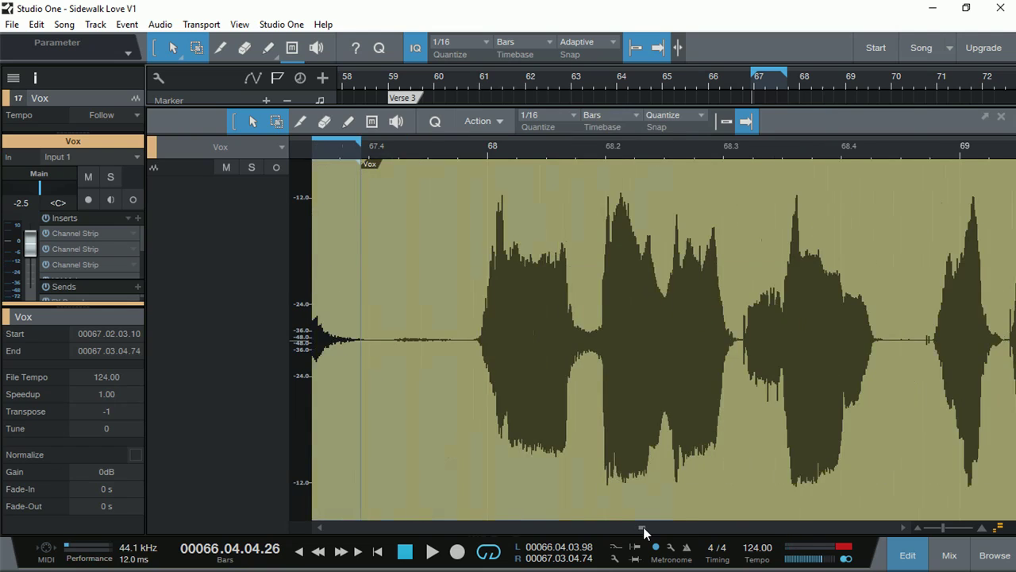
scroll(643, 528, "right", 1)
left_click(402, 148)
key("space")
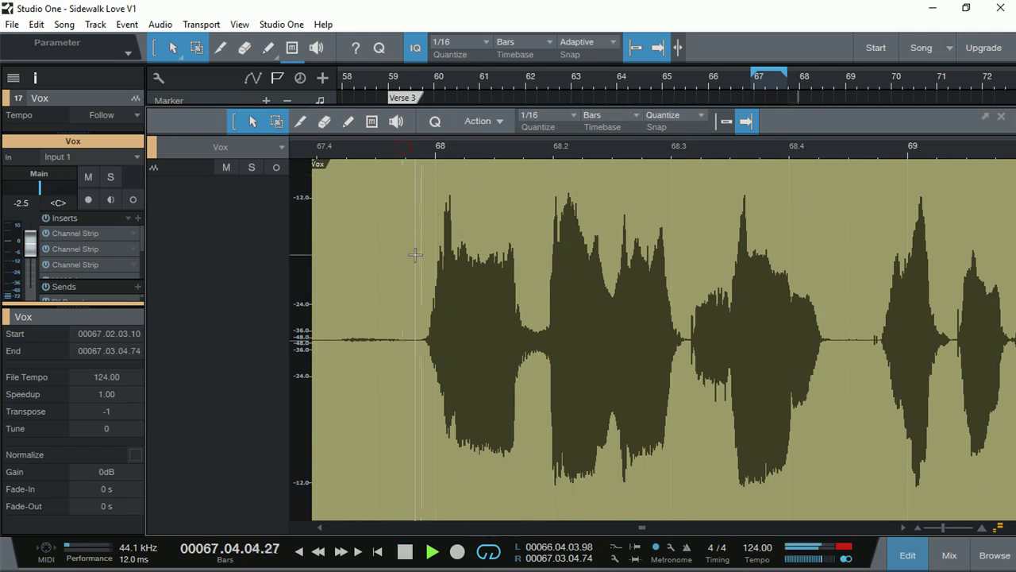
key("space")
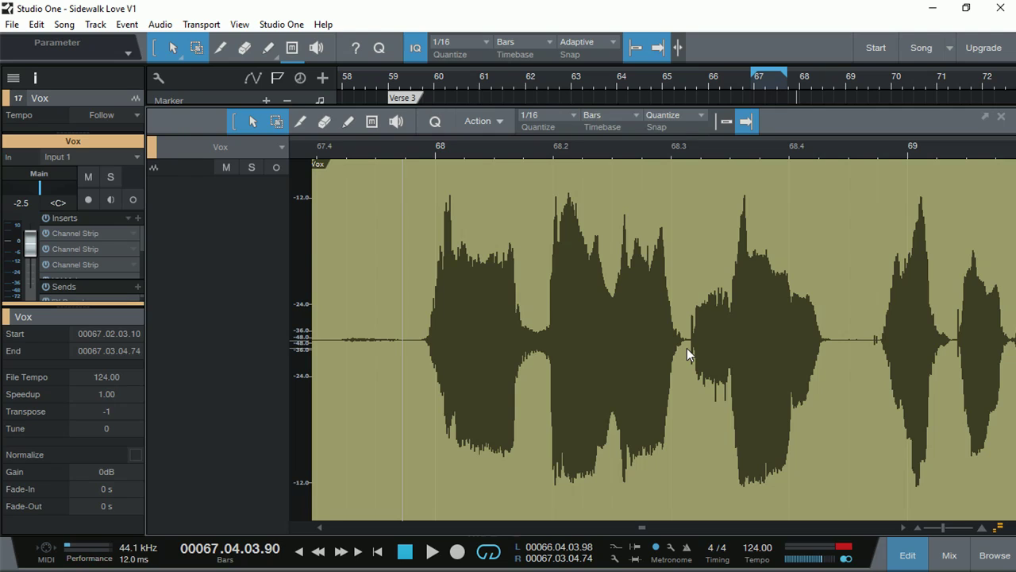
- Split the Vox event at 68.03.01.53 and 68.04.02.50 and select the isolated note between the cuts
key("3")
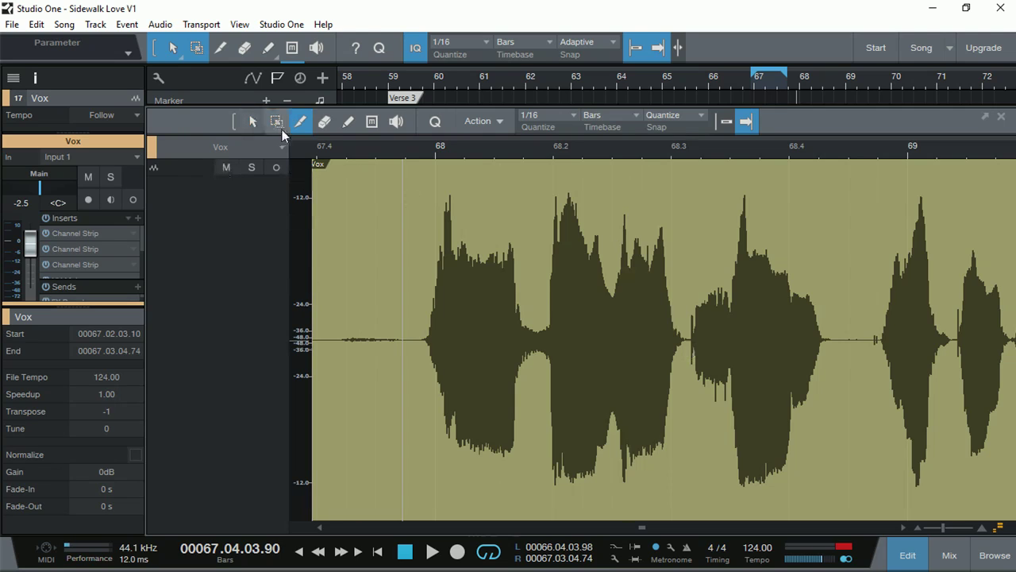
left_click(688, 350)
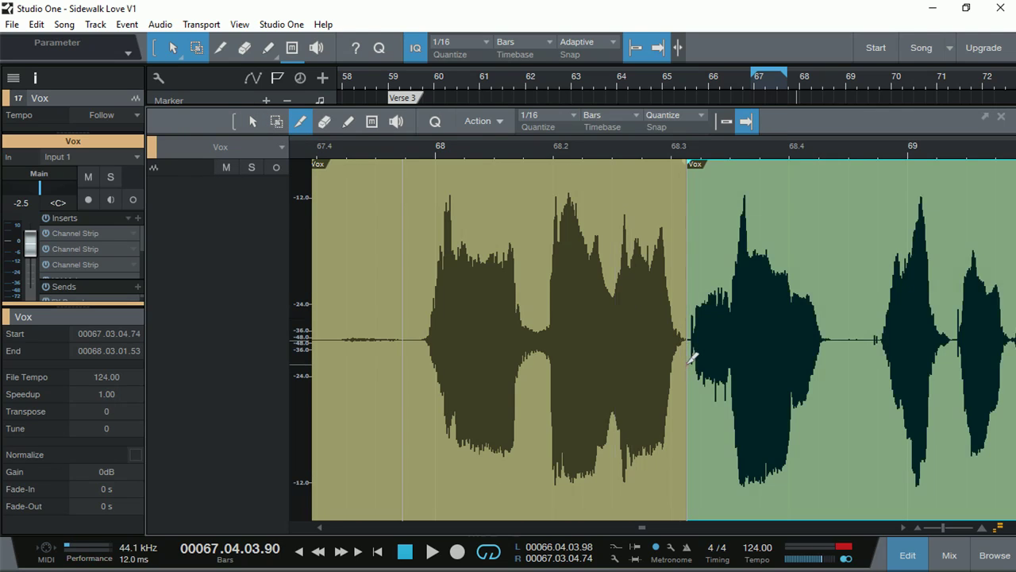
left_click(835, 385)
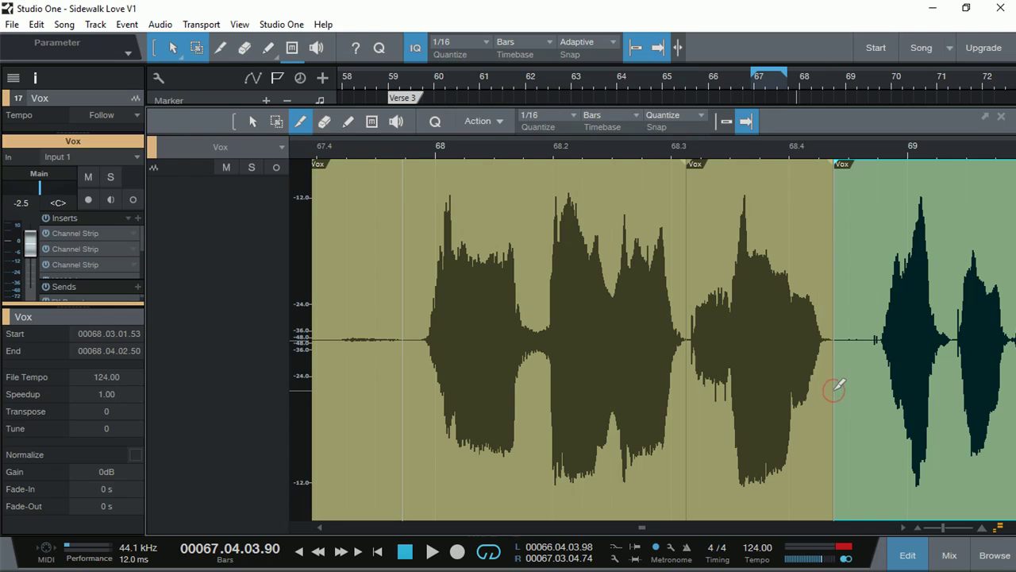
key("1")
left_click(781, 500)
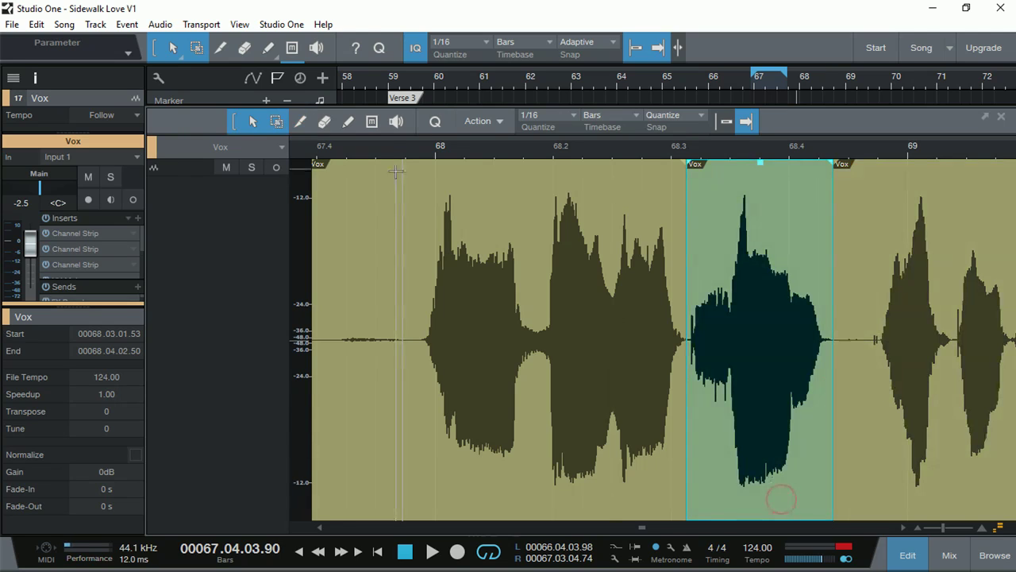
- Set the loop range from 67.04.03.77 to 68.04.02.88 around the second phrase and play it
left_click_drag(400, 146, 847, 155)
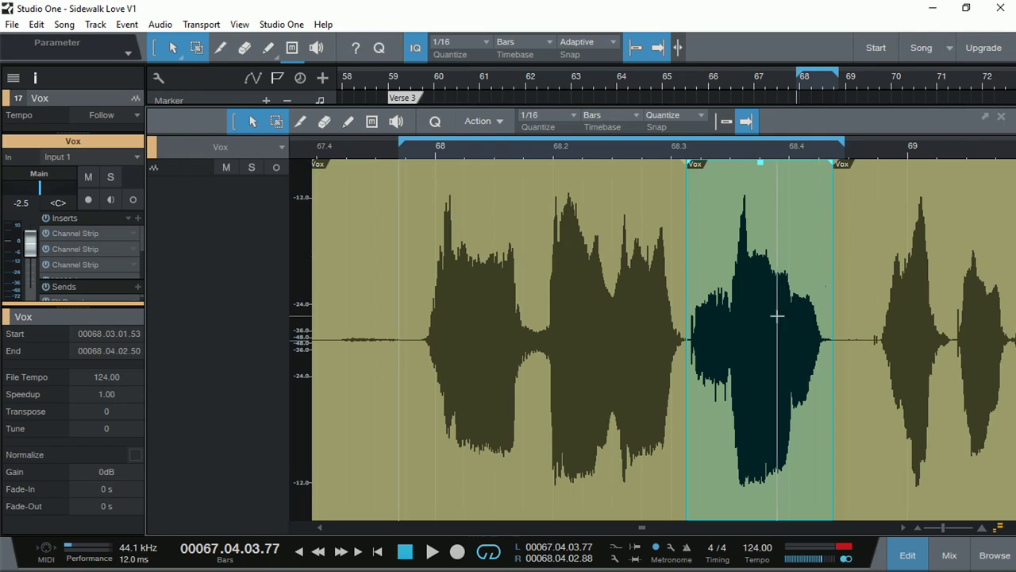
key("space")
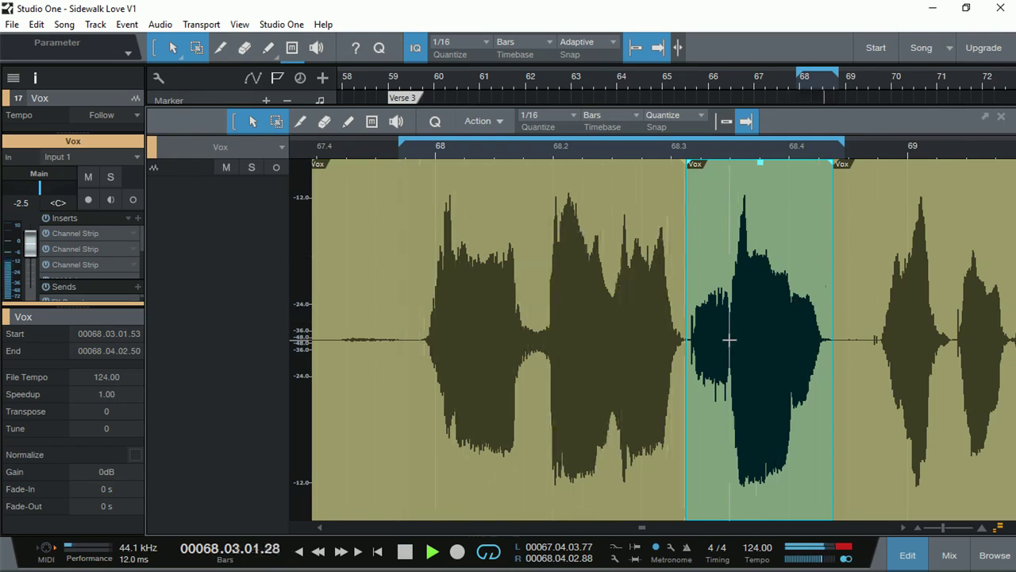
- Try Transpose 1 on the second isolated note, set it to 2 and audition the looped phrase
left_click(116, 411)
type("1")
key("Return")
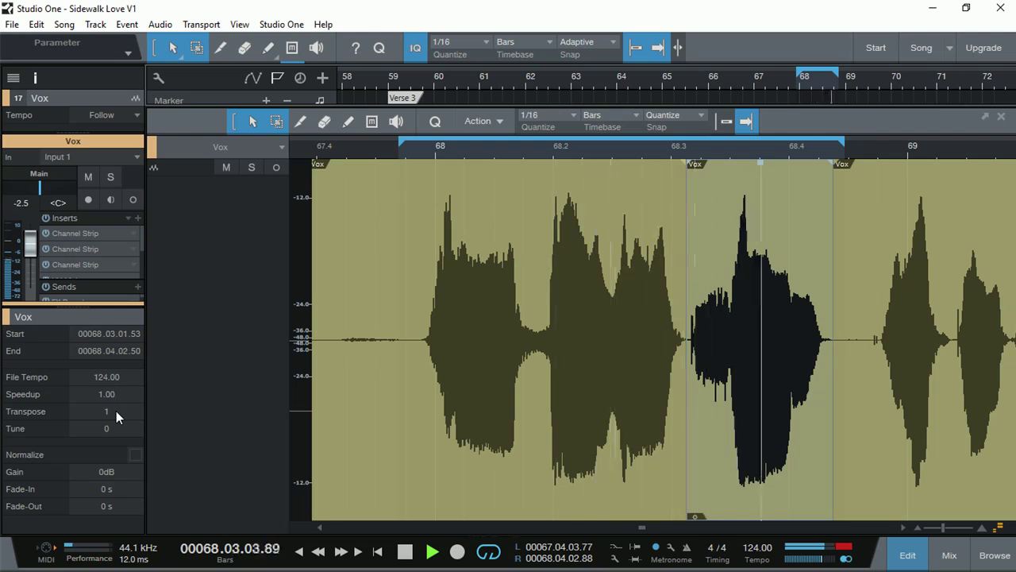
left_click(116, 410)
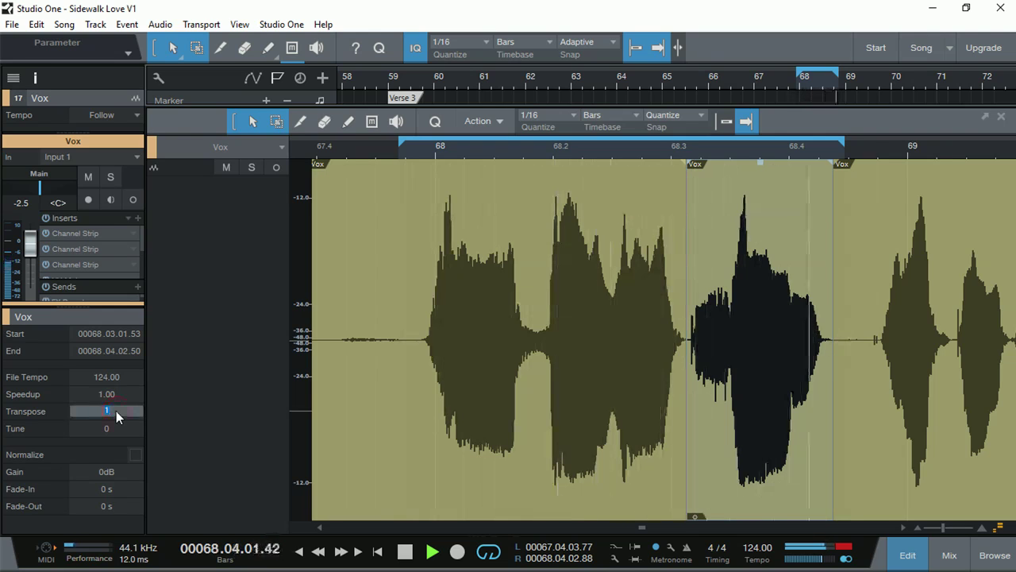
type("2")
key("Return")
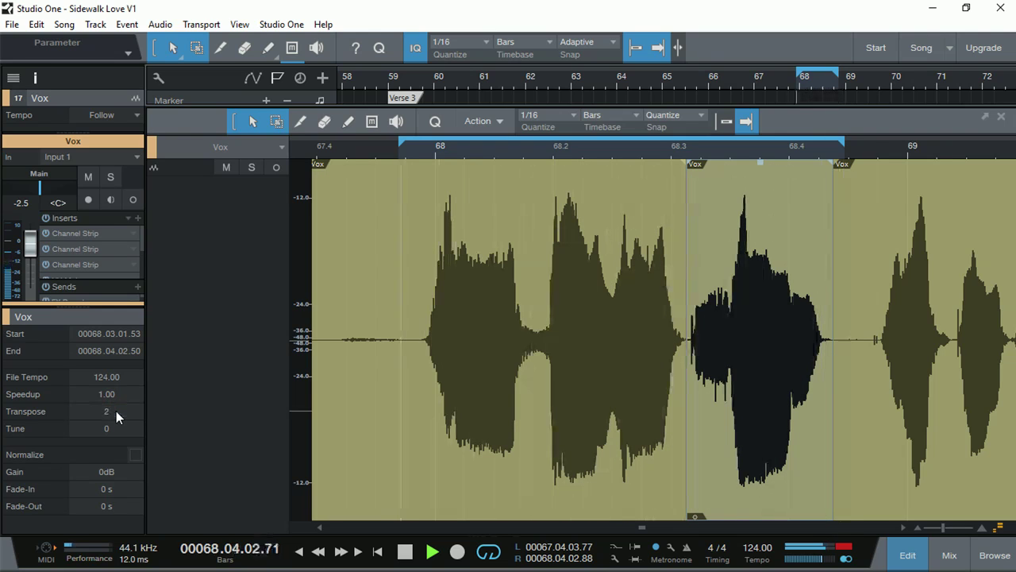
key("space")
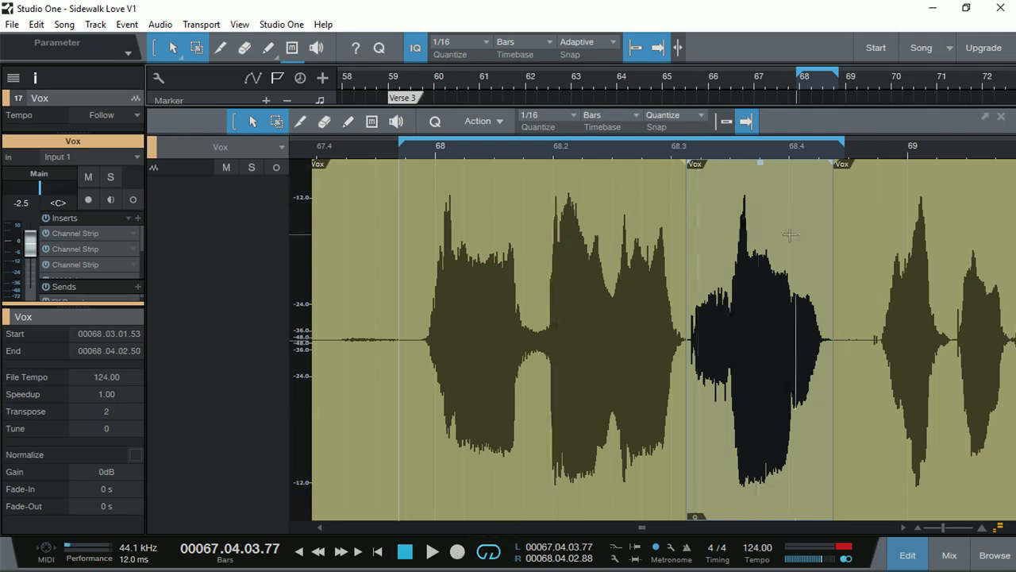
- Close the audio editor and play the arrangement from 65.04.01.00 with looping turned off
left_click(1001, 117)
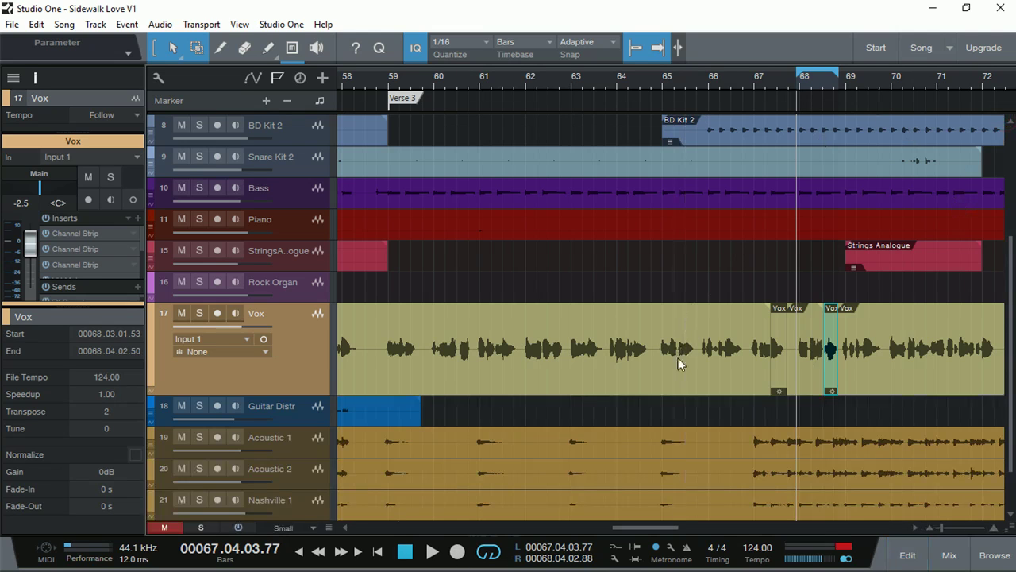
left_click(488, 551)
left_click(701, 73)
left_click(699, 80)
key("space")
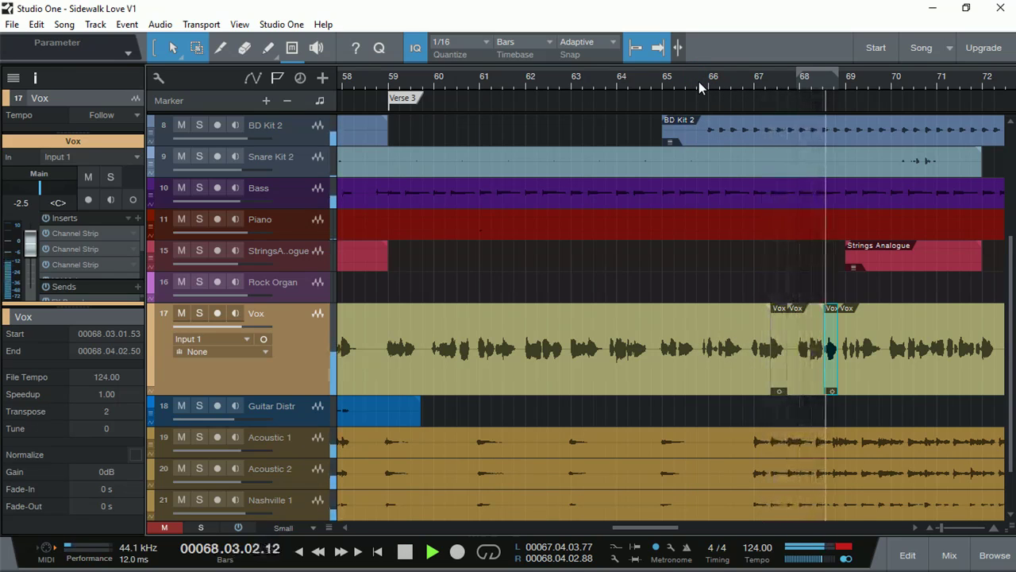
key("space")
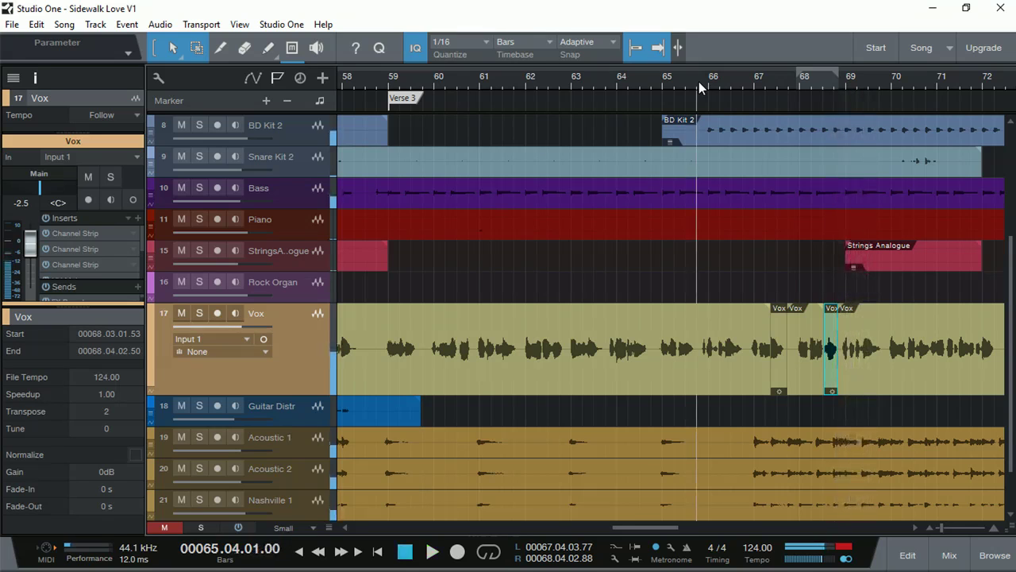
- Select the first transposed Vox note event in the arrangement and audition it from 66.04.01.00
left_click(778, 371)
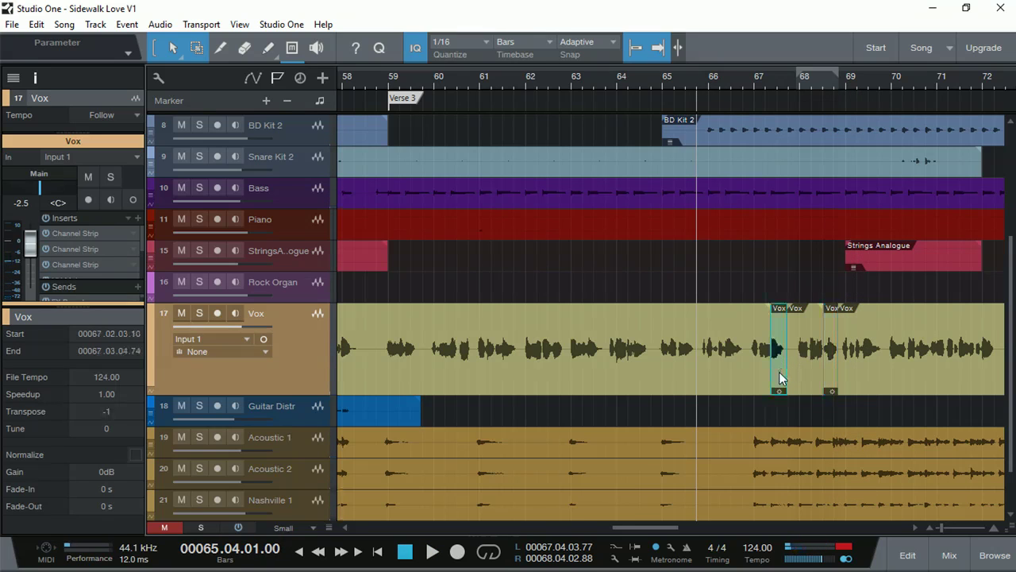
left_click(742, 77)
key("space")
key("space")
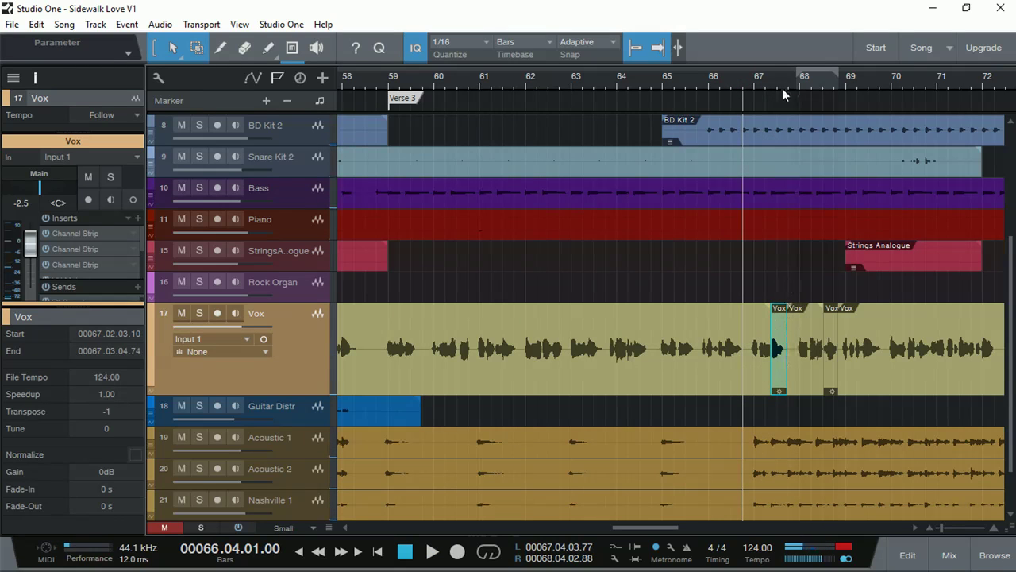
scroll(779, 83, "up", 6)
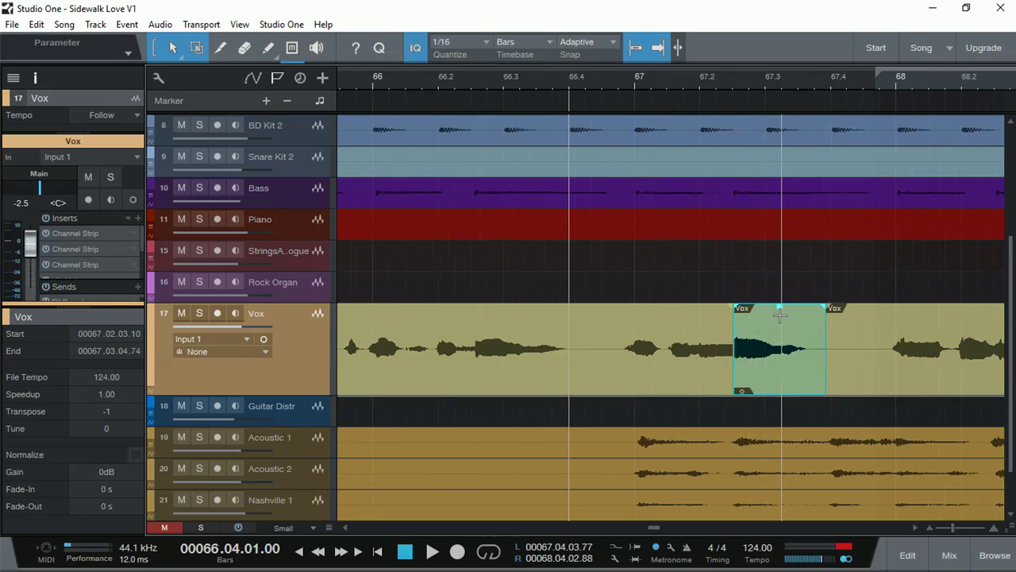
- Lower the gain envelope of the first transposed Vox note to -3.6 dB and audition it from 66.04.01.00
mouse_move(781, 314)
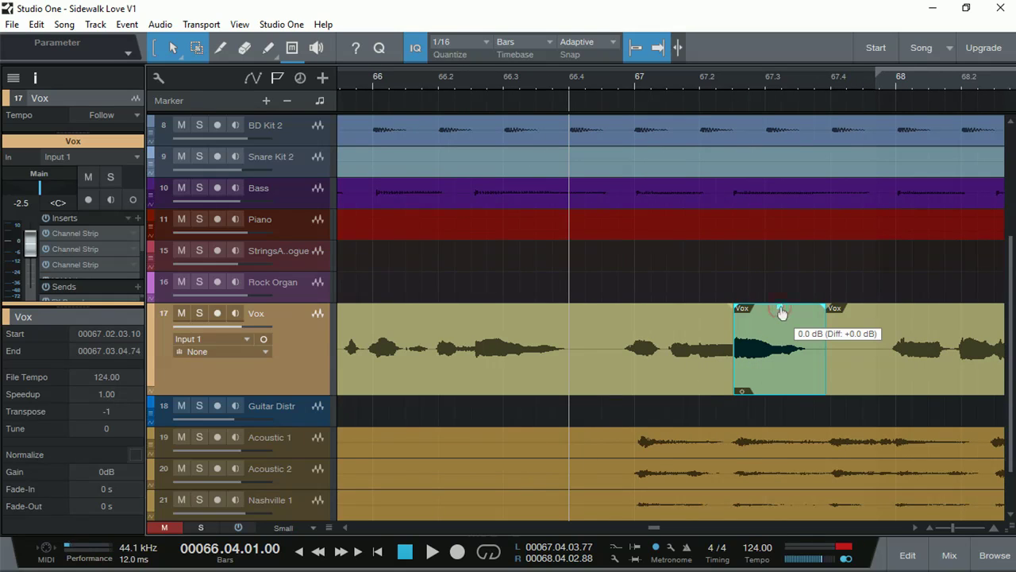
left_click_drag(781, 313, 781, 321)
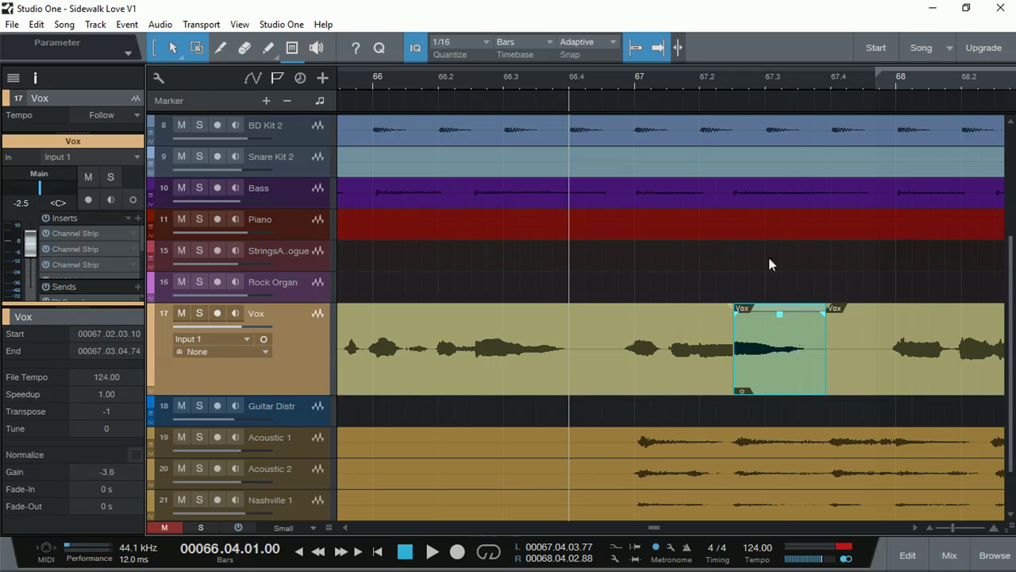
key("space")
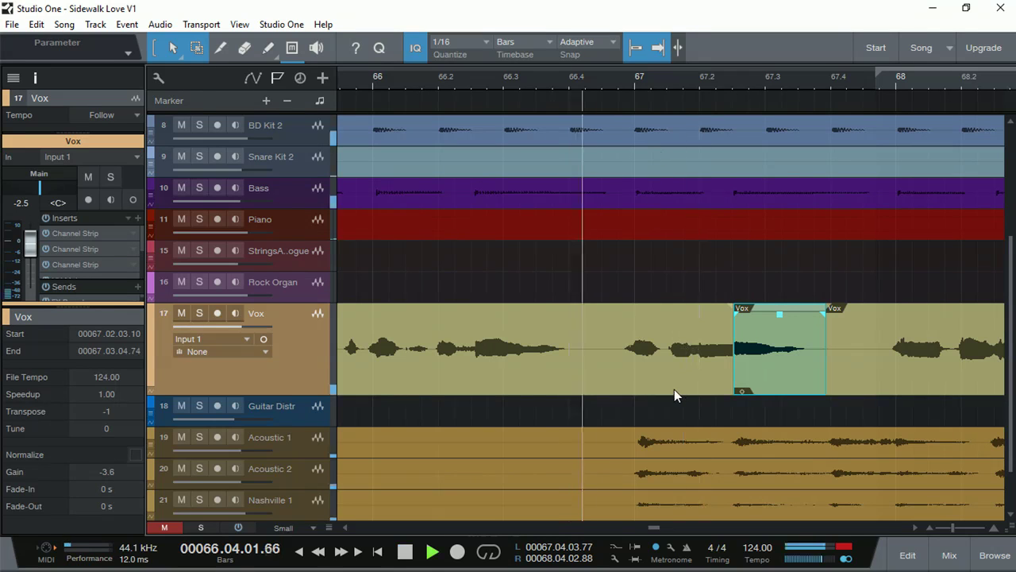
key("space")
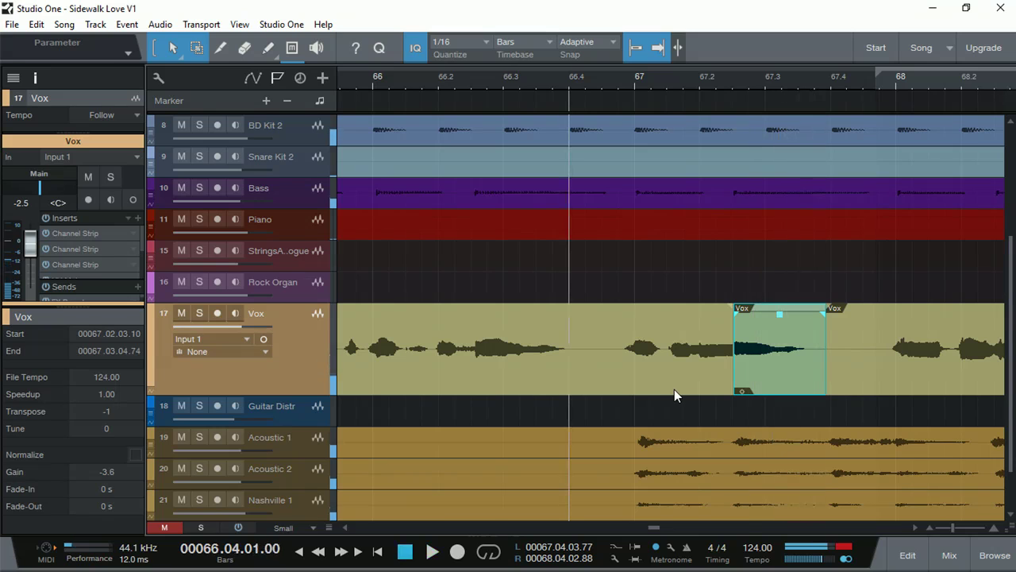
left_click_drag(730, 83, 730, 100)
key("space")
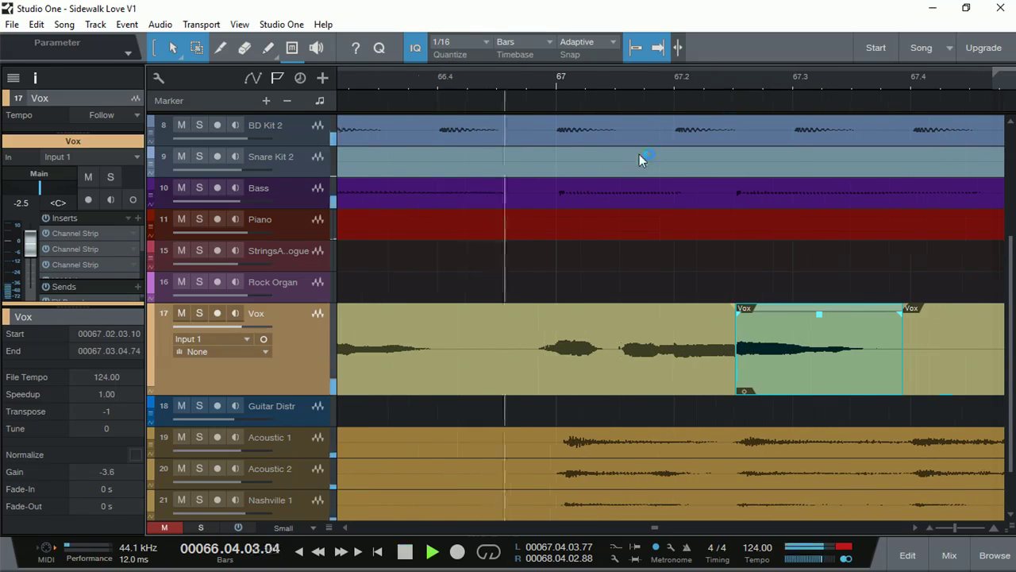
key("space")
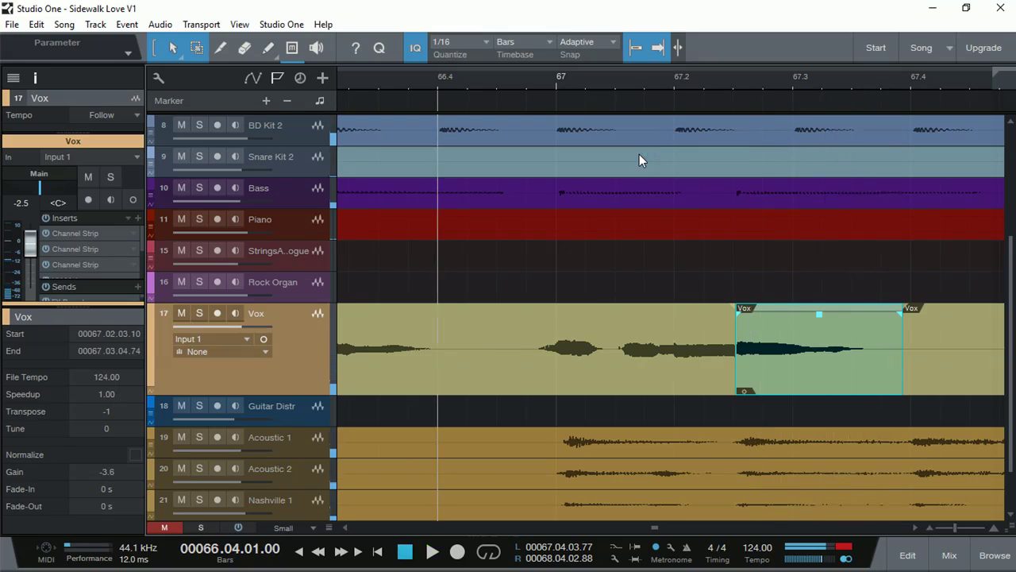
- Set Tune to 25 on the selected Vox note event and audition it twice from 66.04.01.00
left_click(116, 427)
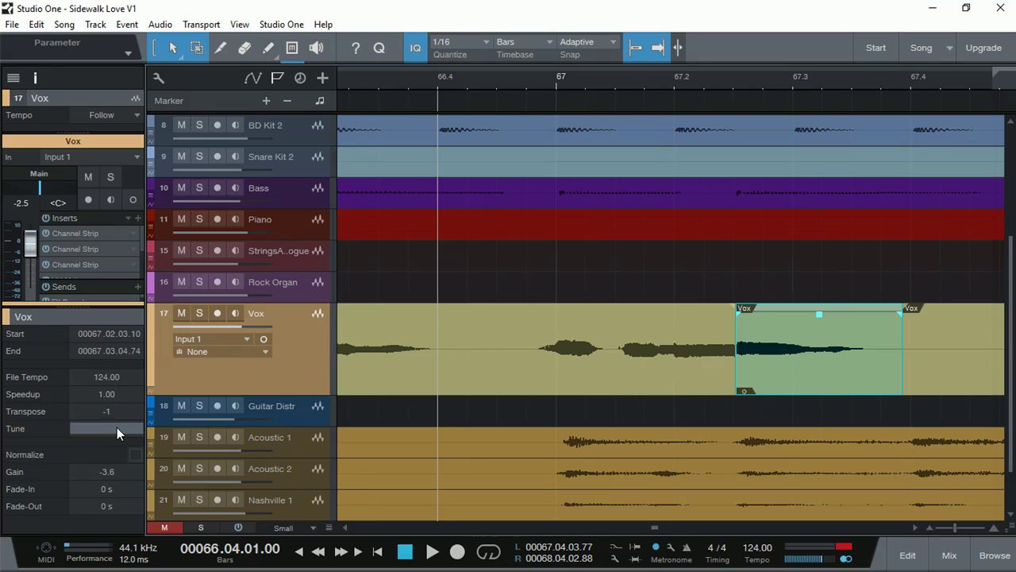
type("25")
key("Return")
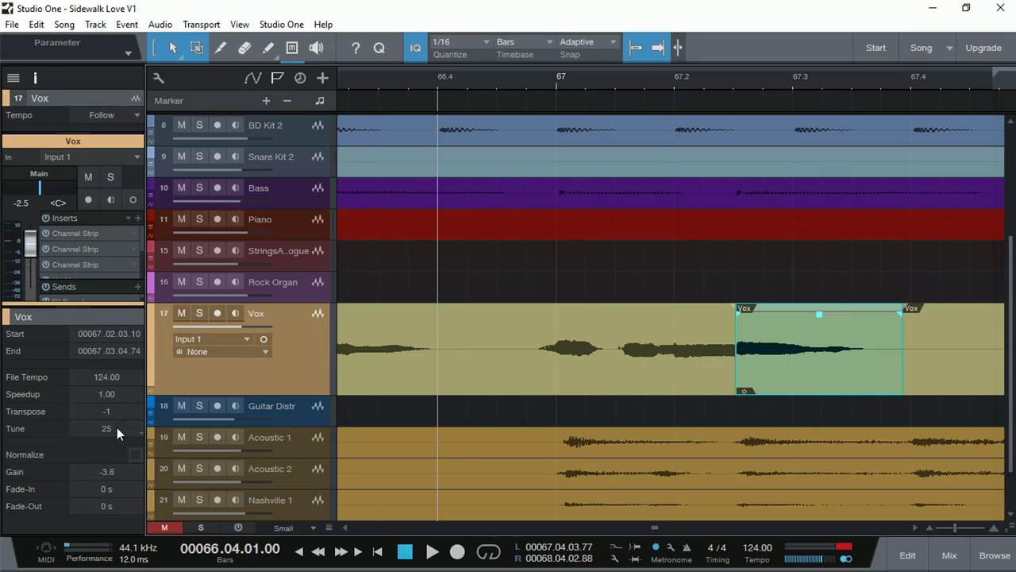
key("space")
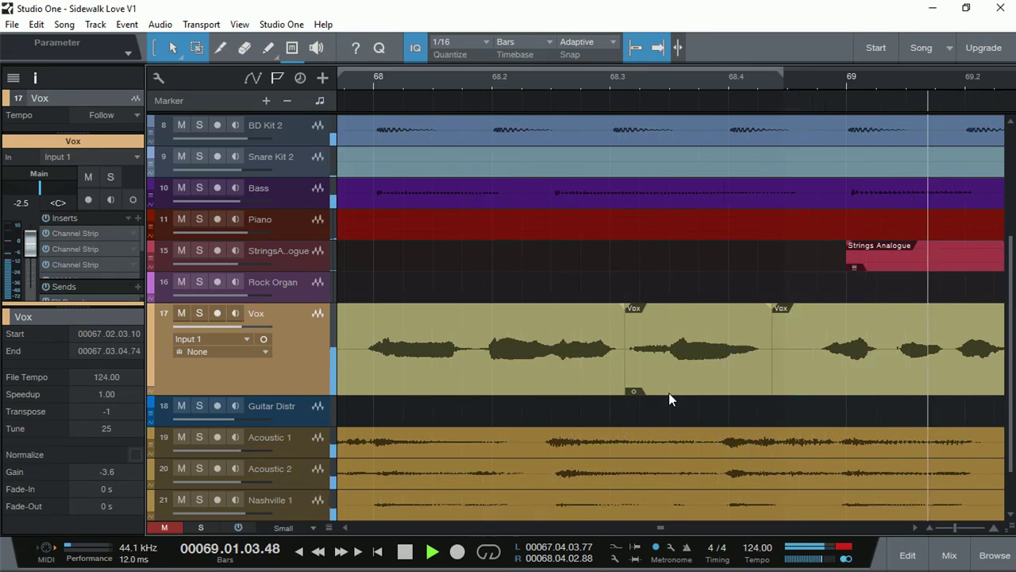
key("space")
left_click(668, 392)
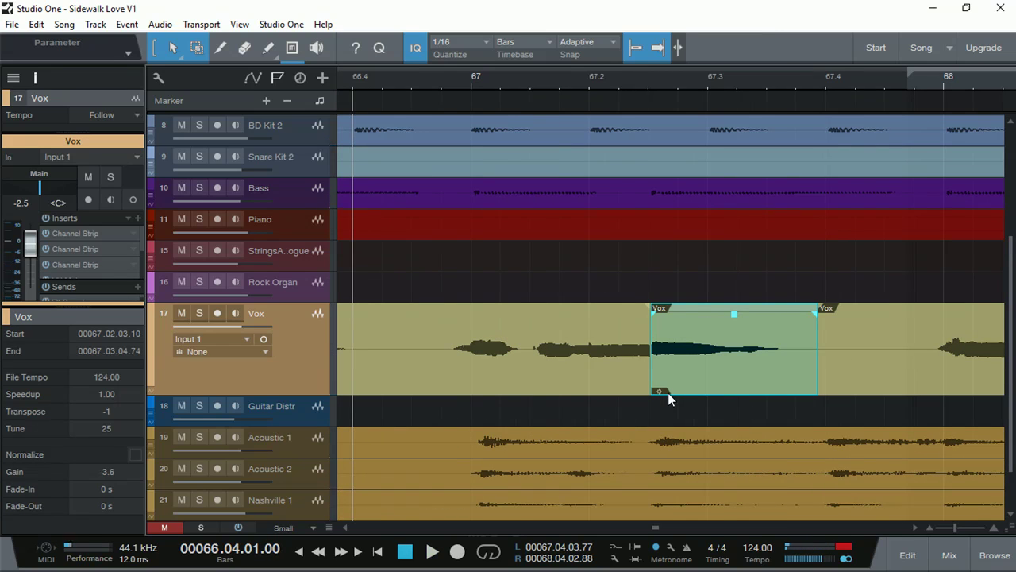
key("space")
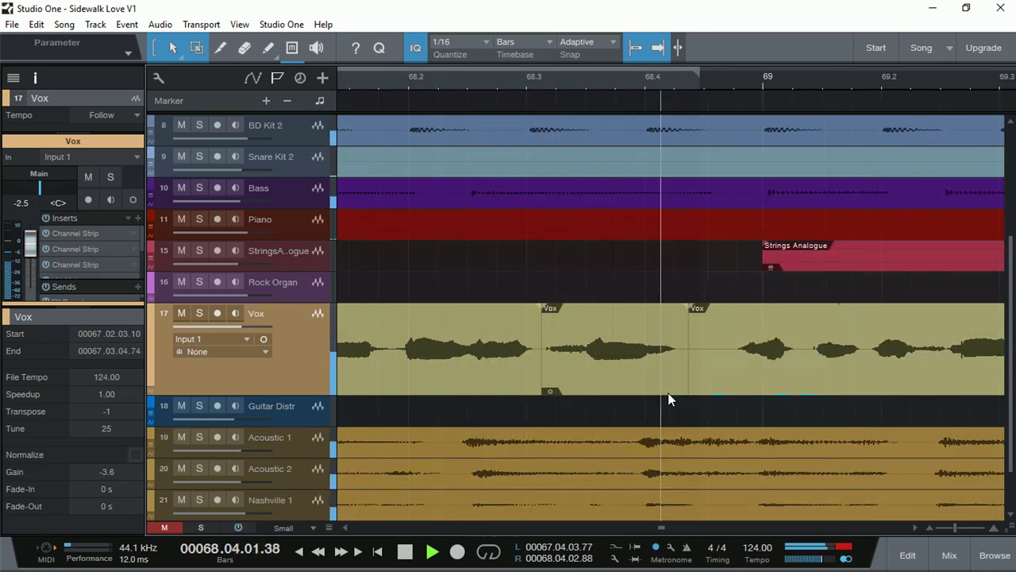
key("space")
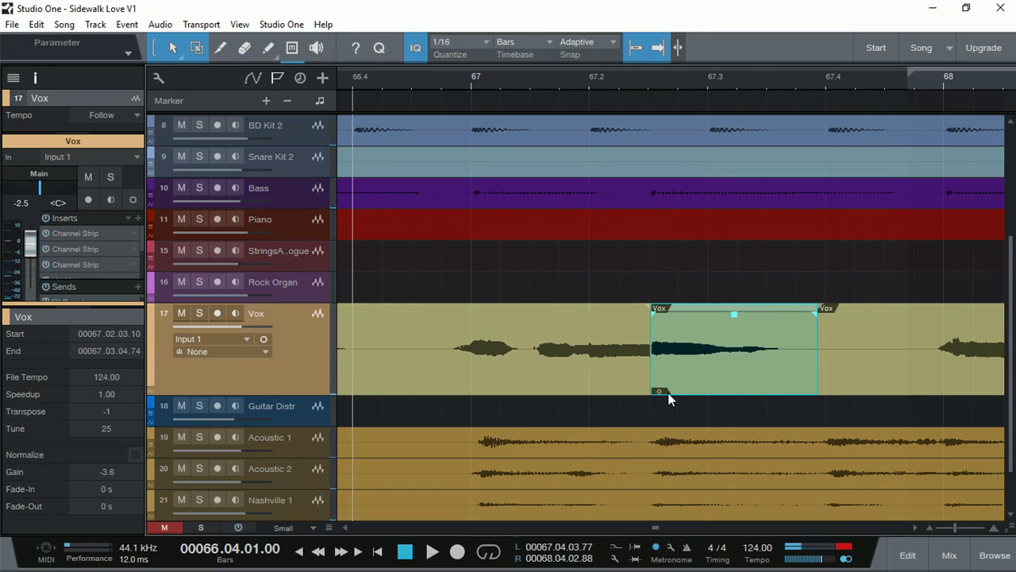
- Reduce the gain of the first transposed Vox note event further to -4.9 dB
scroll(624, 82, "down", 4)
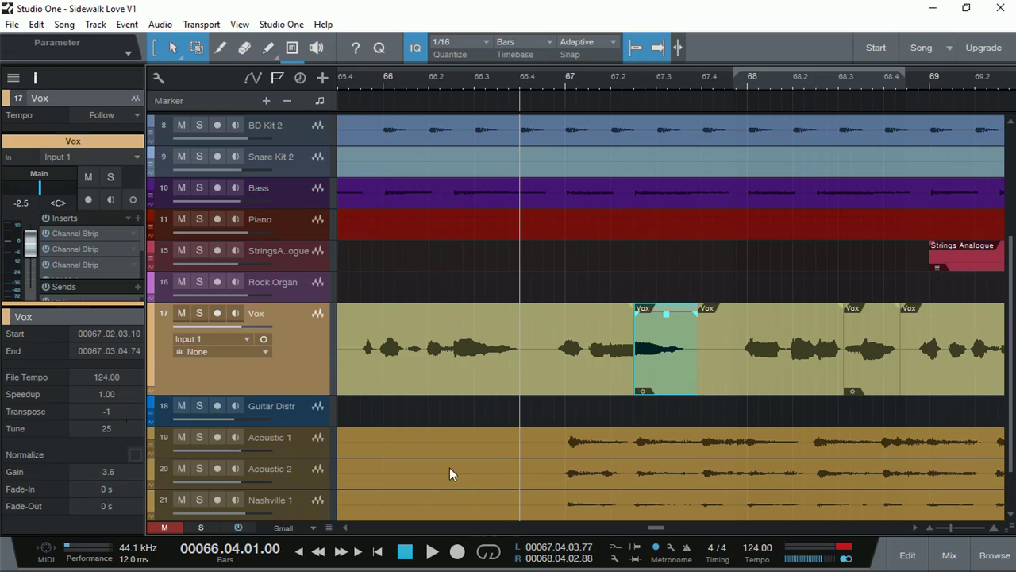
left_click(667, 317)
left_click_drag(667, 320, 666, 327)
- Open the Vox event preceding the transposed note in the audio editor and play the phrase from 66.04.03.05
double_click(609, 380)
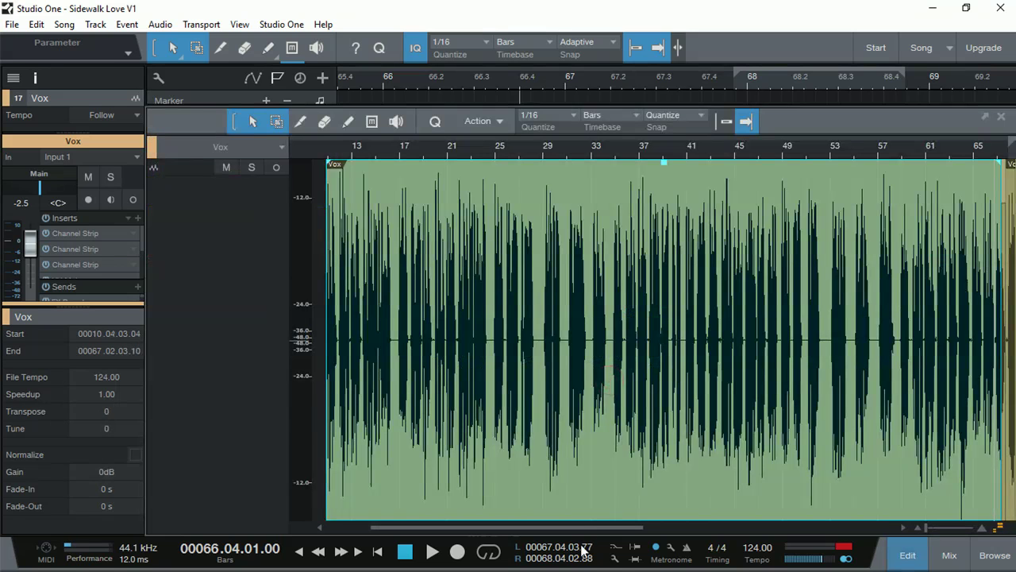
left_click_drag(578, 528, 776, 527)
scroll(747, 524, "up", 2)
left_click_drag(558, 145, 544, 227)
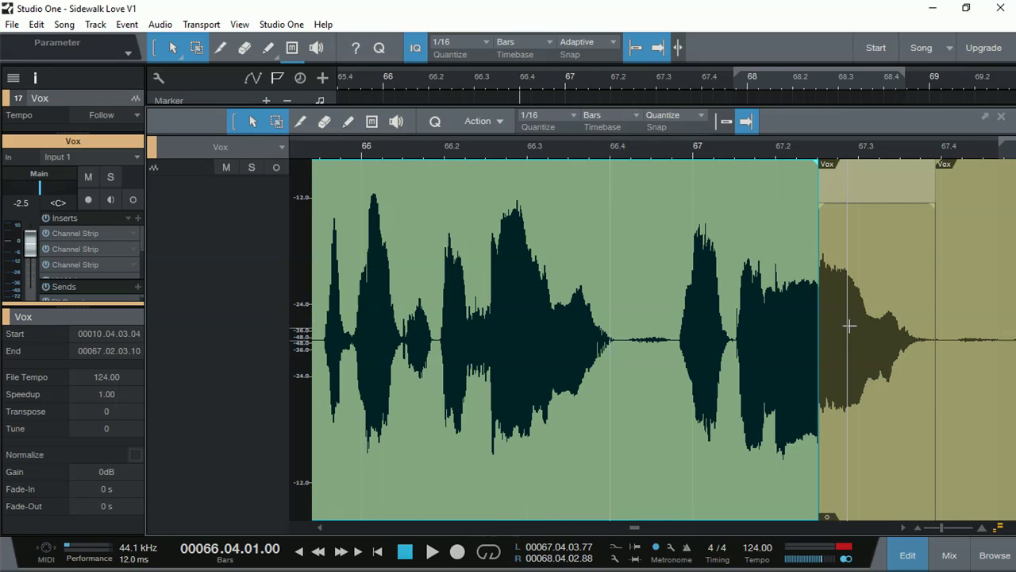
left_click(656, 151)
key("space")
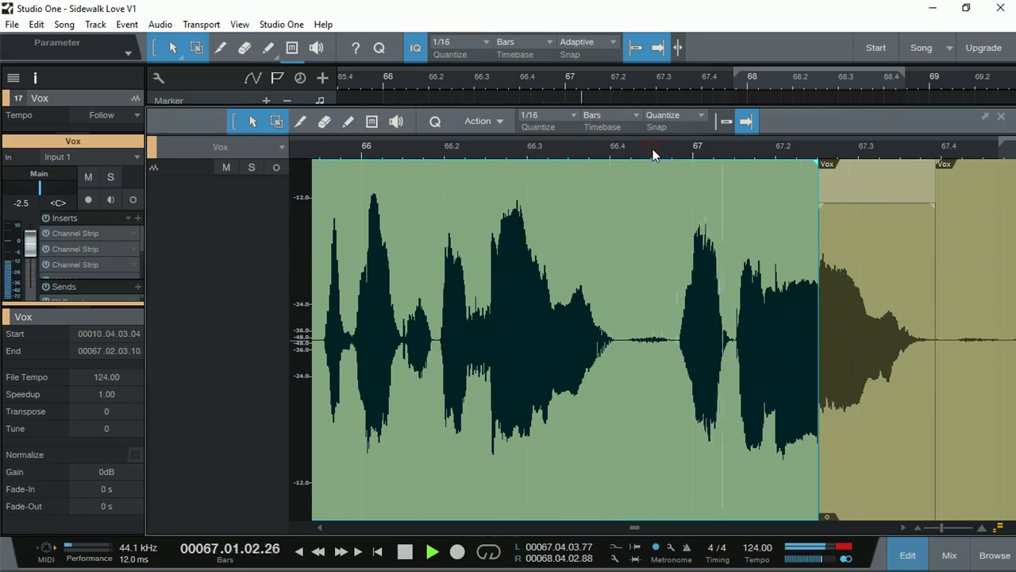
key("space")
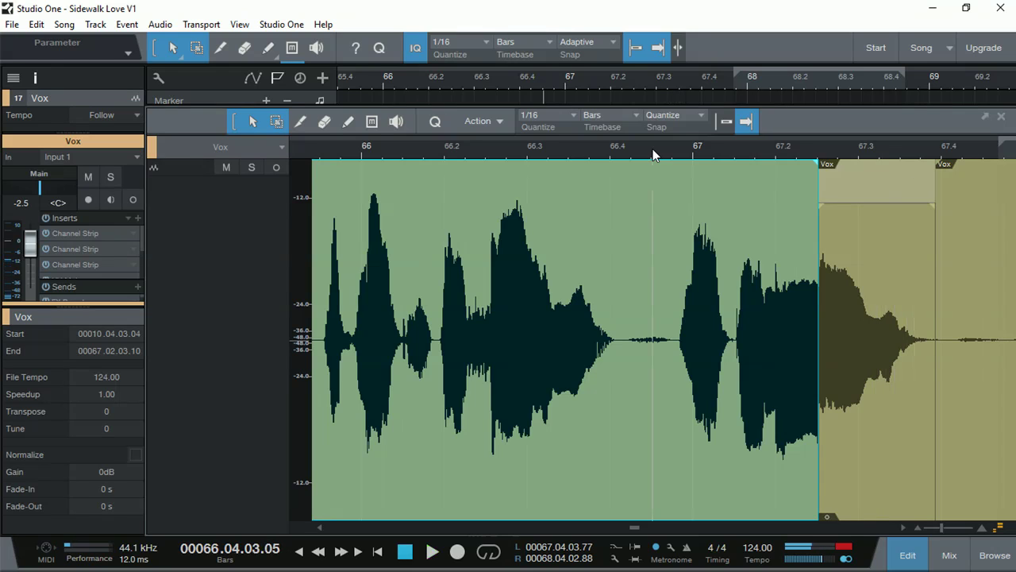
- Select the transposed note in the audio editor, view it among the surrounding phrases and close the editor
left_click(876, 463)
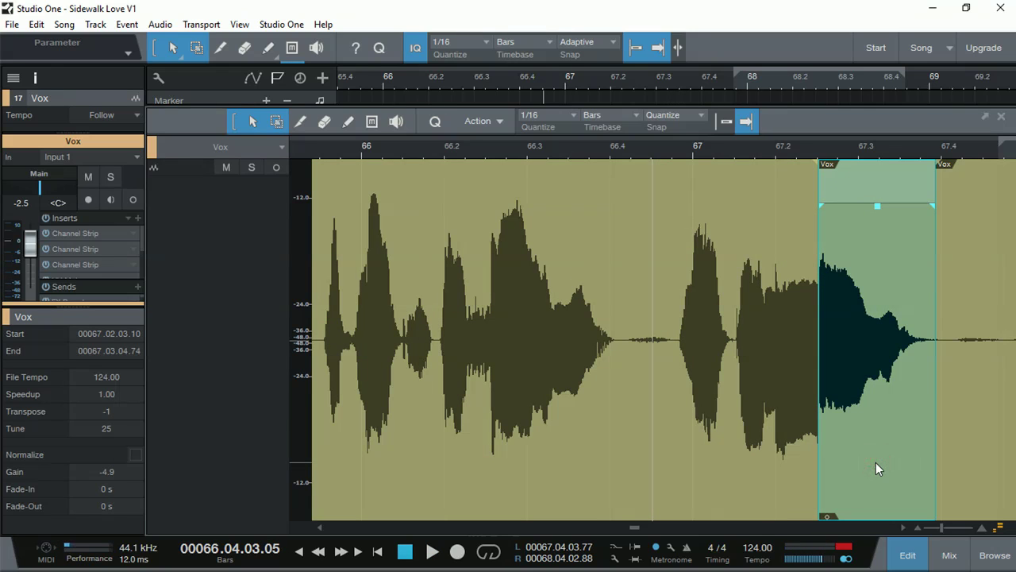
left_click_drag(658, 147, 656, 117)
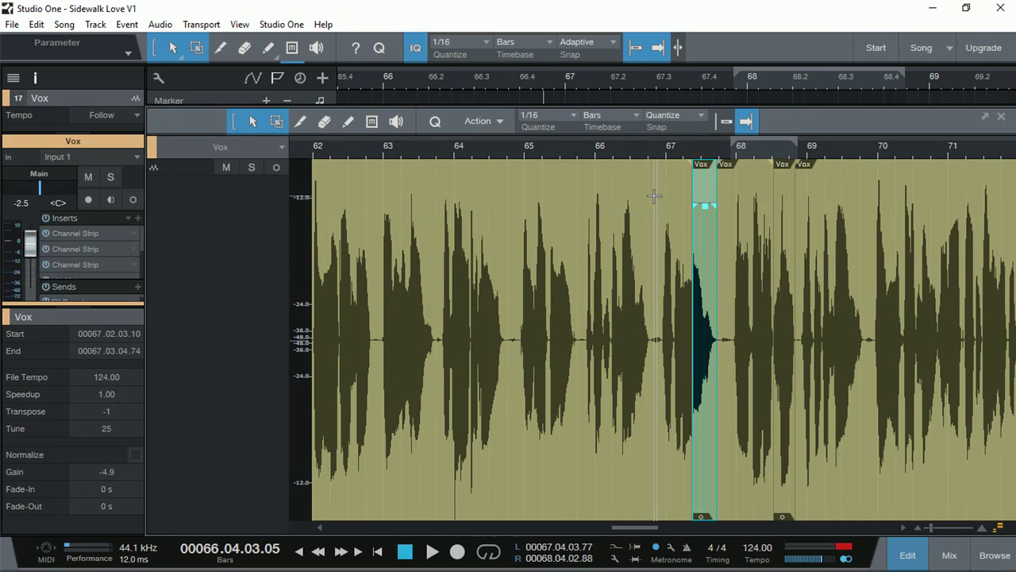
left_click(1001, 116)
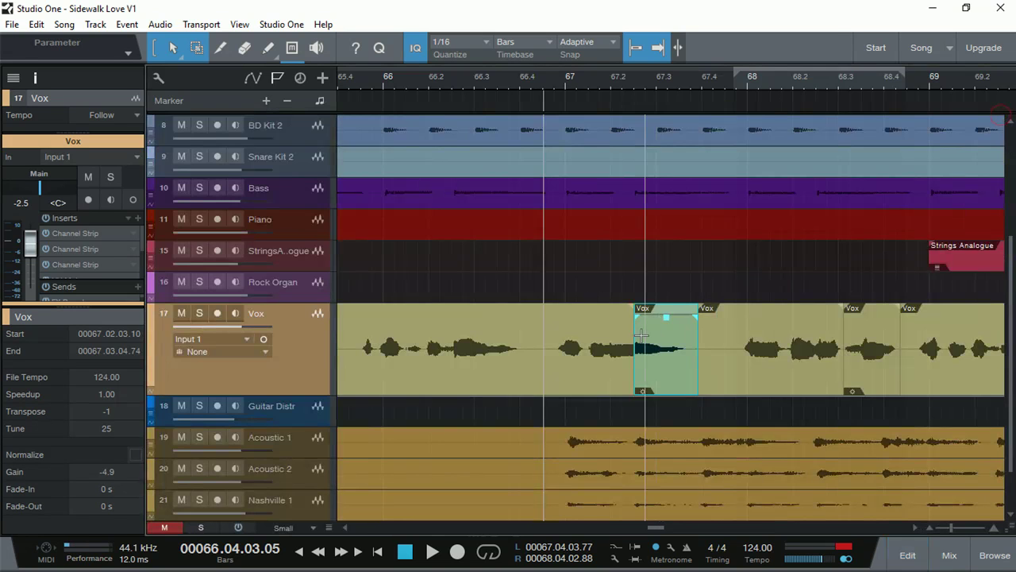